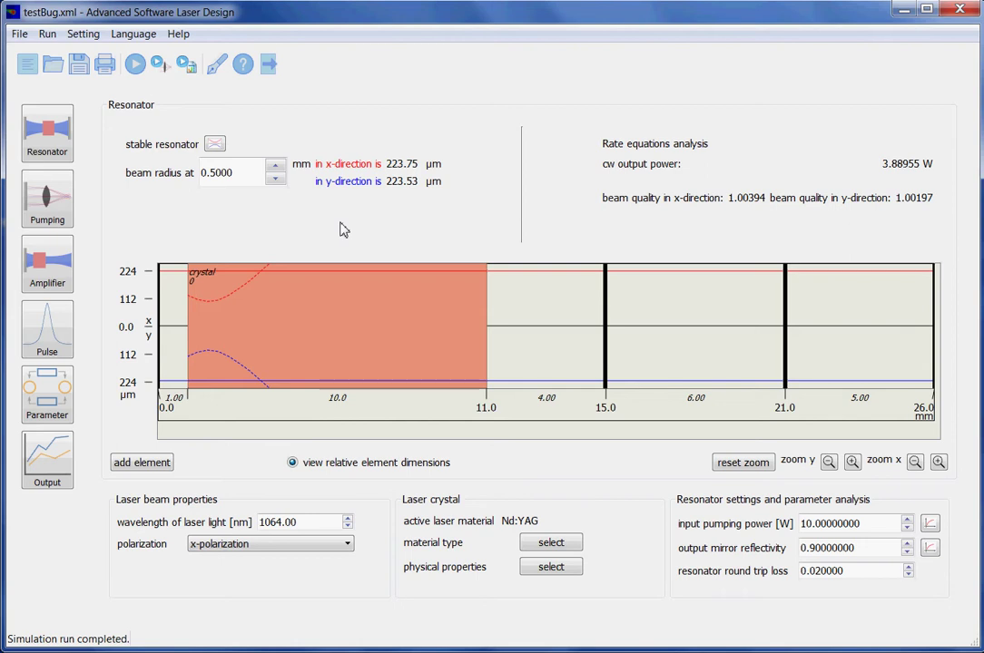
Inspect the curvature, position and incident angle settings of the mirror at 15 mm, leaving them unmodified
double_click(605, 312)
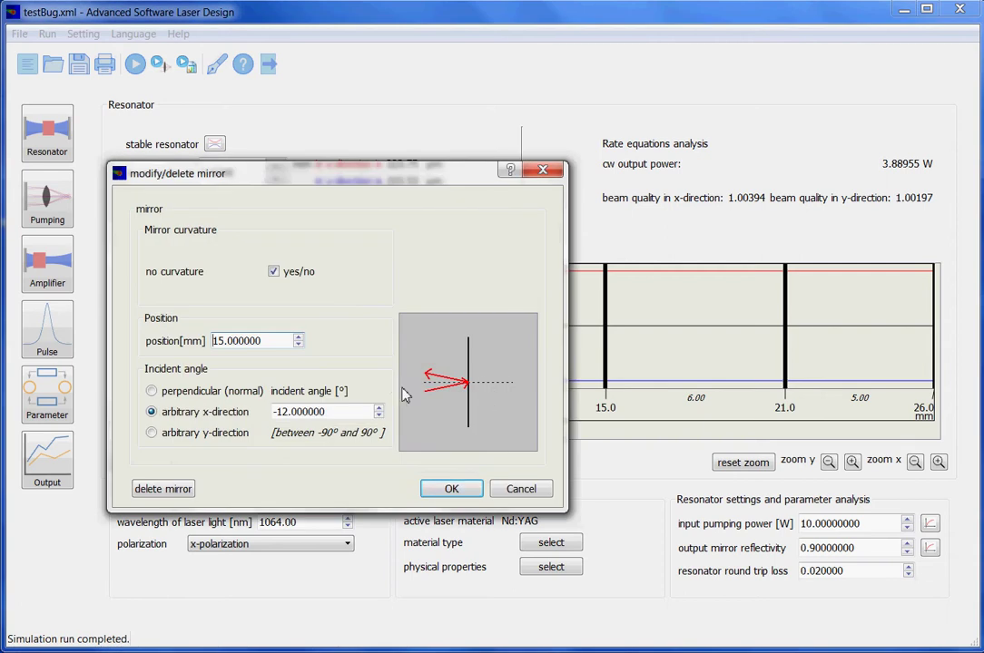
left_click(521, 489)
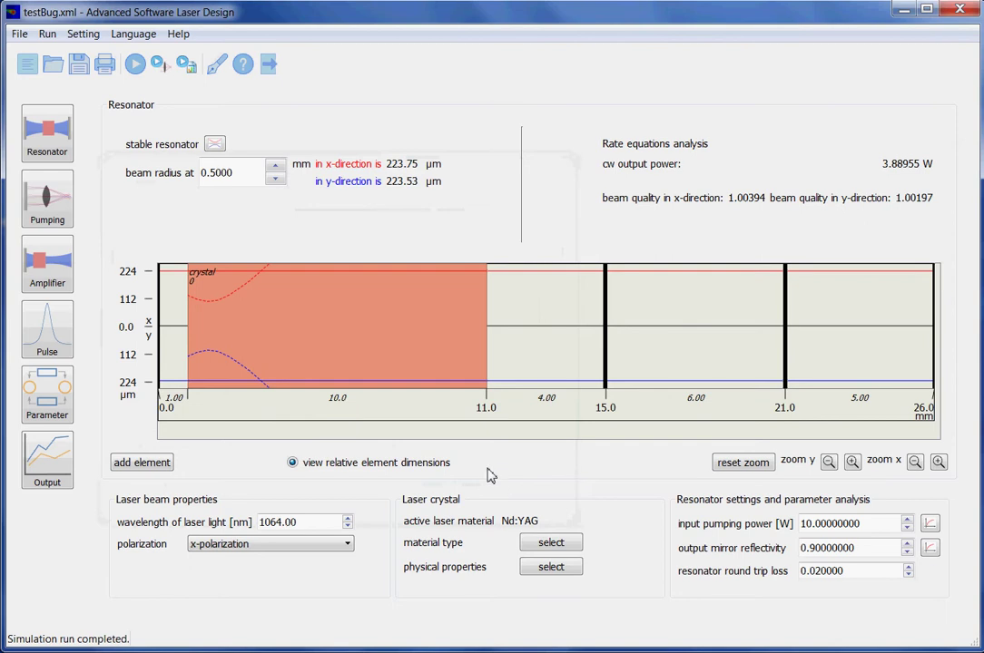
Review the discretization grid settings of the FEA crystal module in the parameter overview without modifying them
left_click(50, 389)
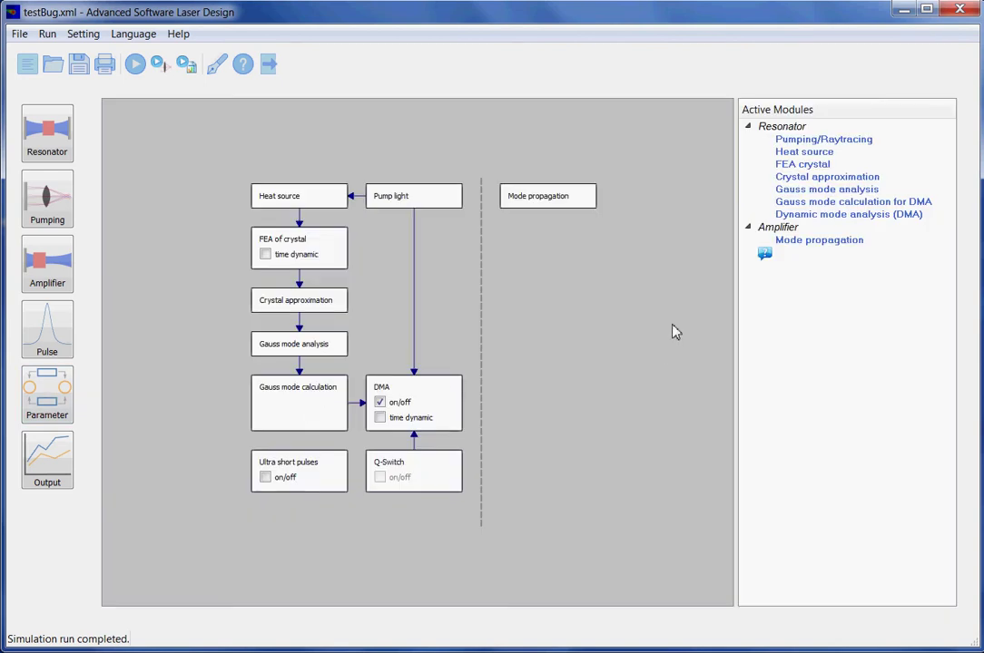
left_click(787, 166)
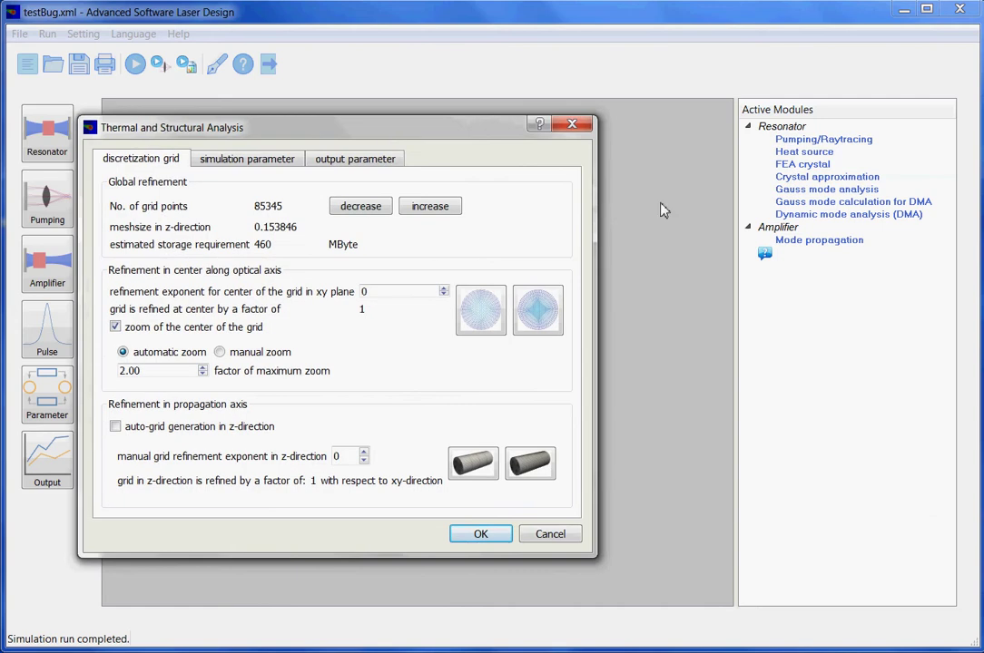
left_click_drag(388, 141, 437, 139)
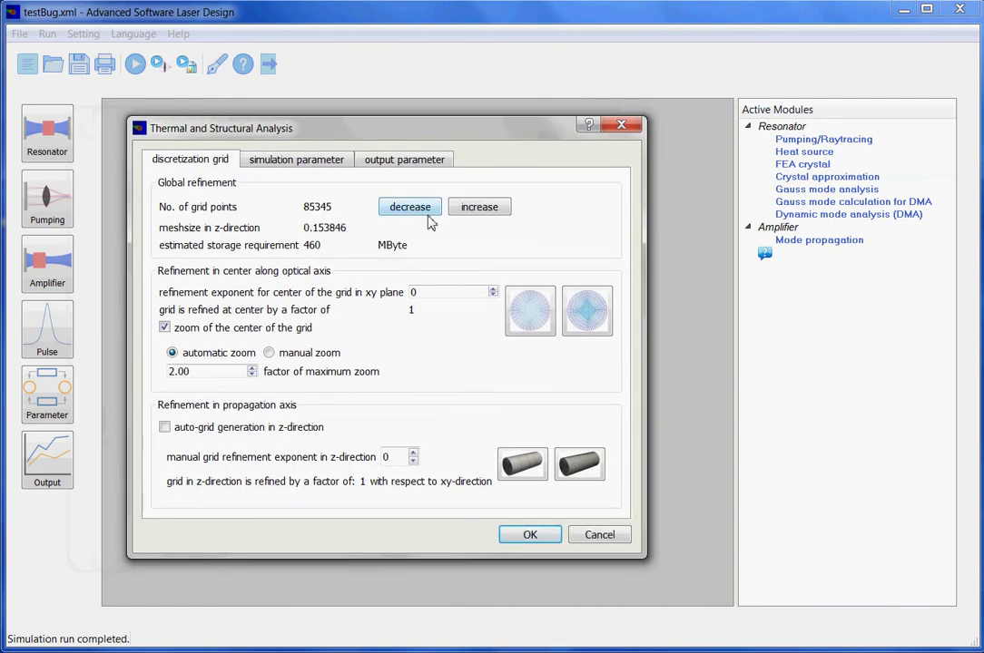
left_click(619, 538)
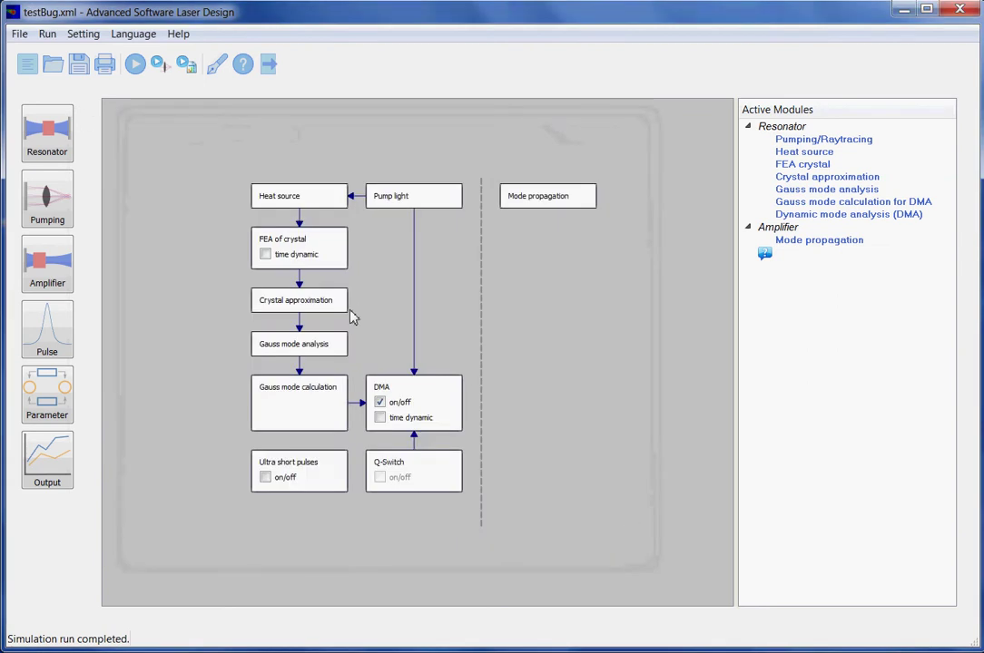
left_click(20, 36)
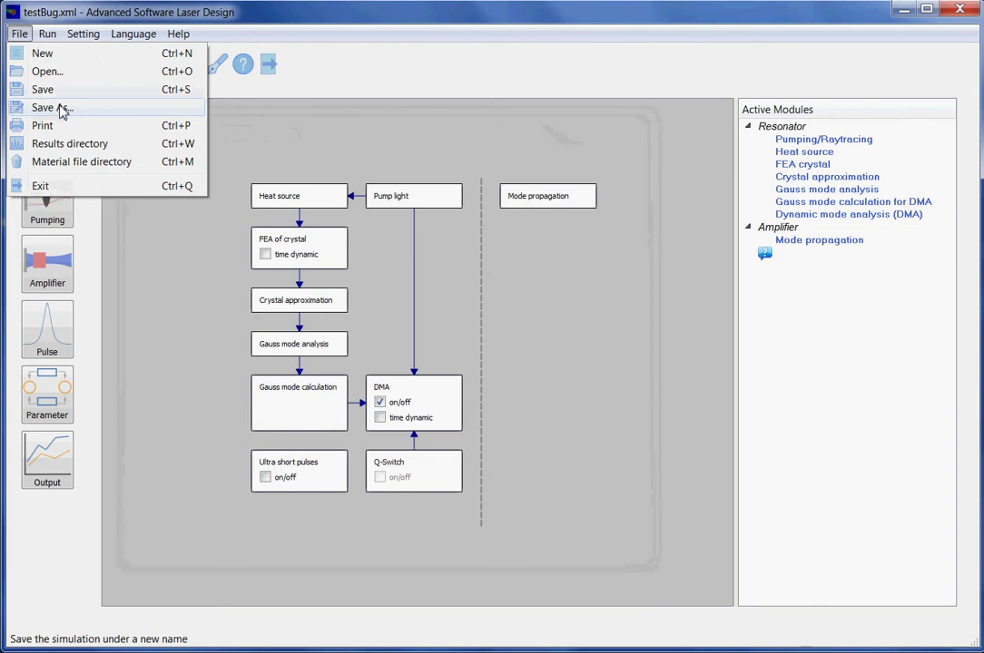
left_click(600, 358)
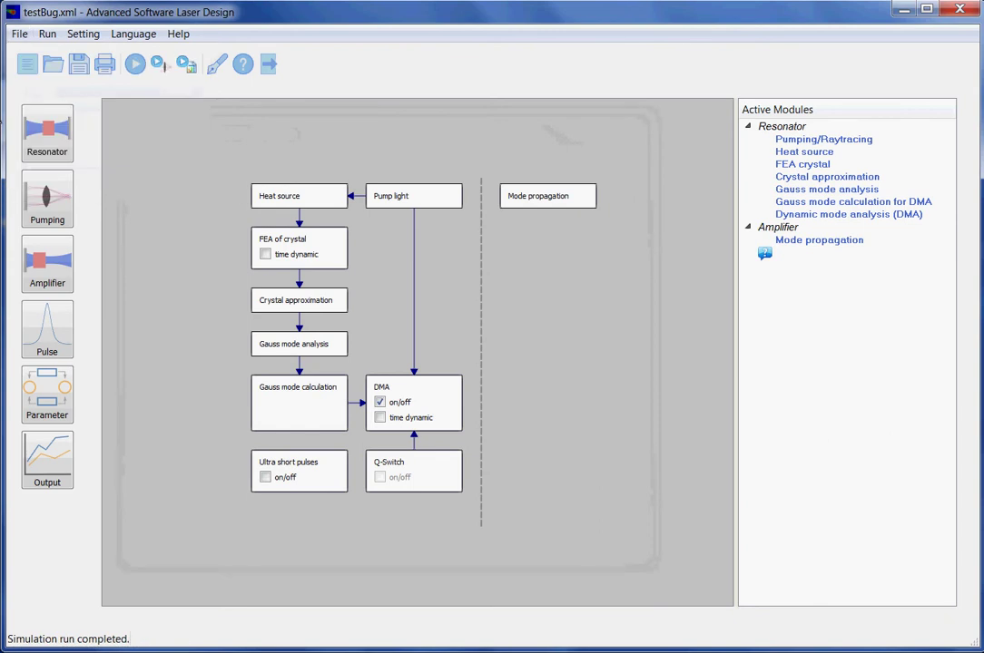
Return to the resonator view, open the crystal material selection and enlarge its window to show the full material list
left_click(46, 116)
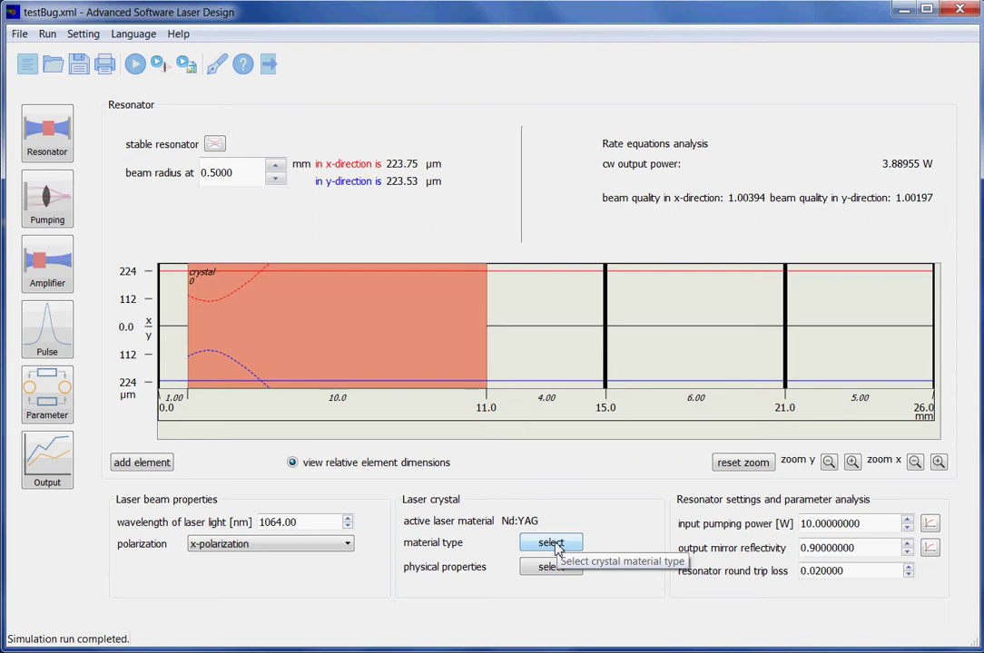
left_click(20, 35)
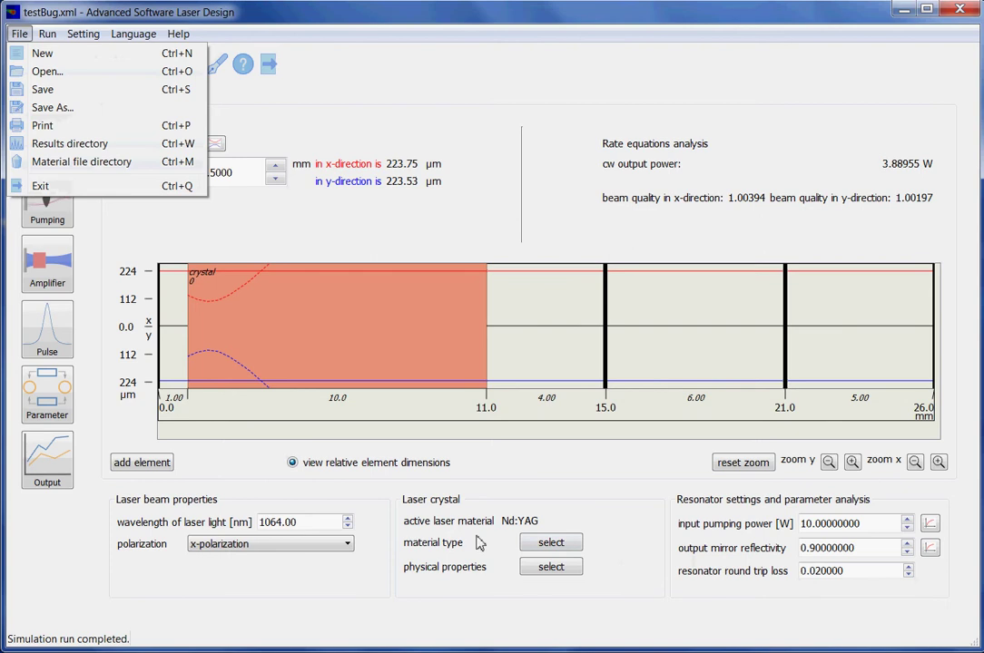
left_click(560, 544)
left_click(559, 543)
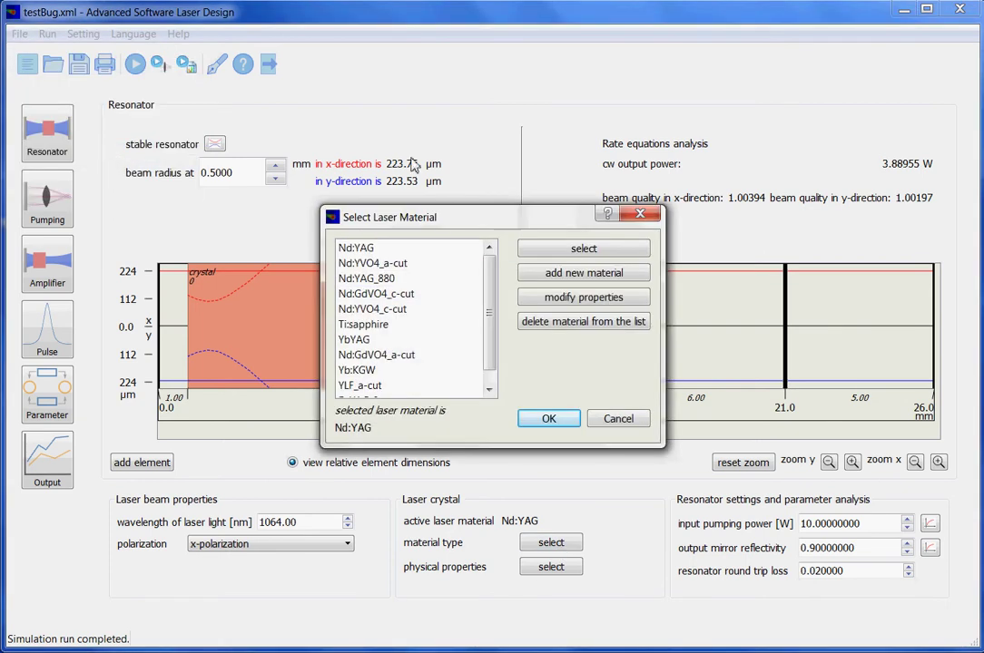
left_click_drag(378, 163, 373, 162)
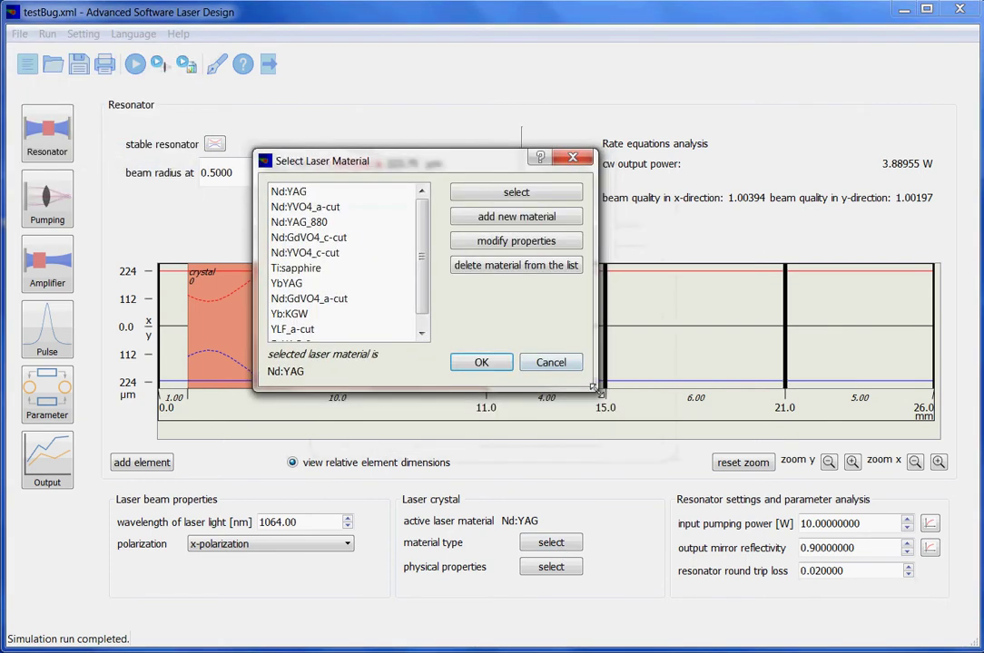
left_click_drag(596, 389, 635, 427)
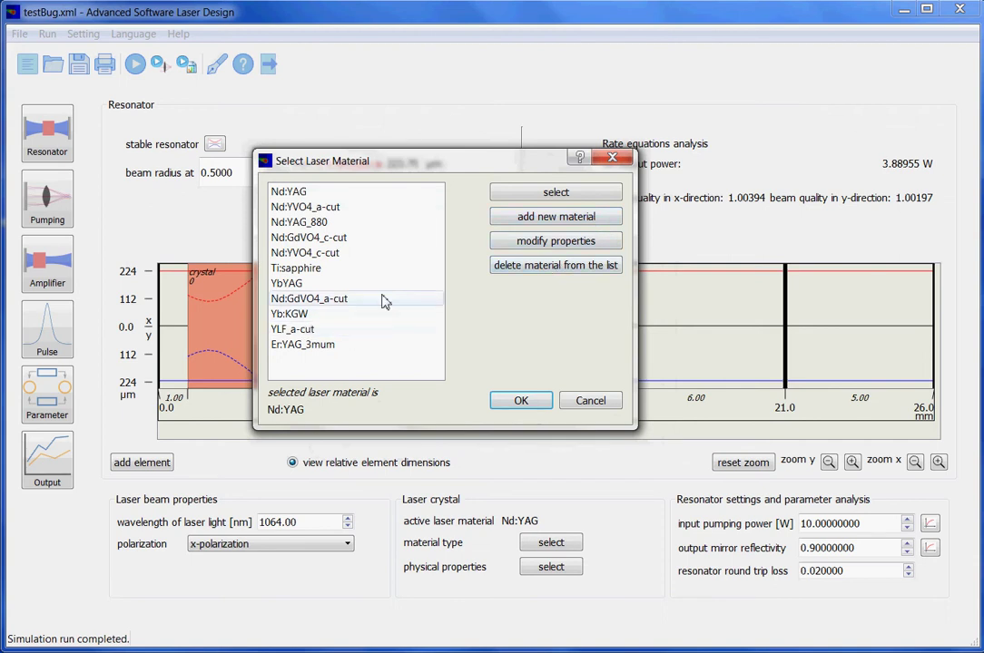
Open the Nd:YAG material's properties for modification and reposition the properties window
left_click(315, 223)
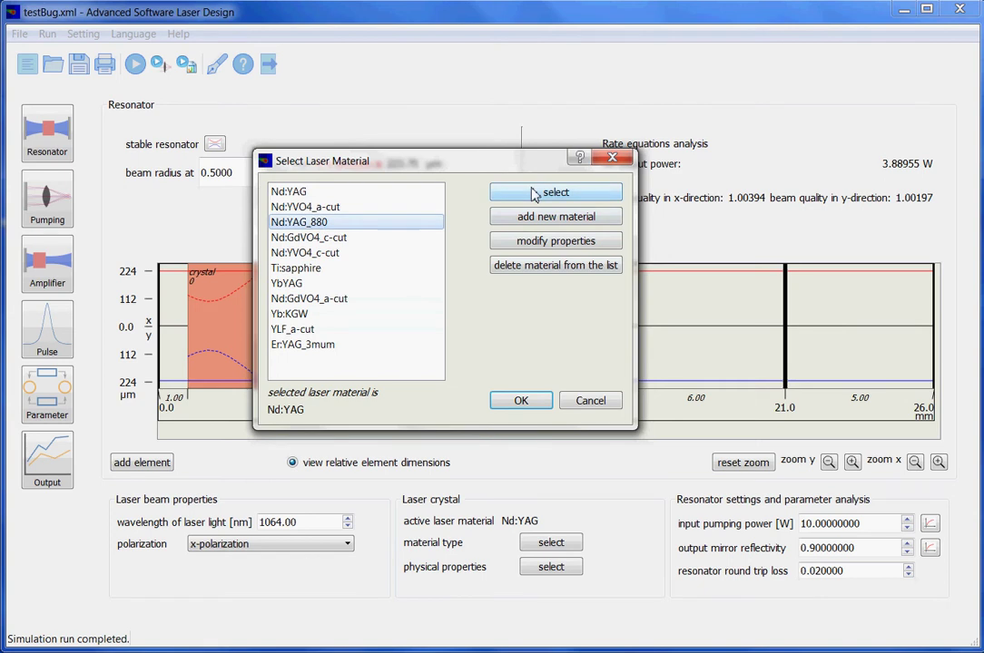
left_click(381, 193)
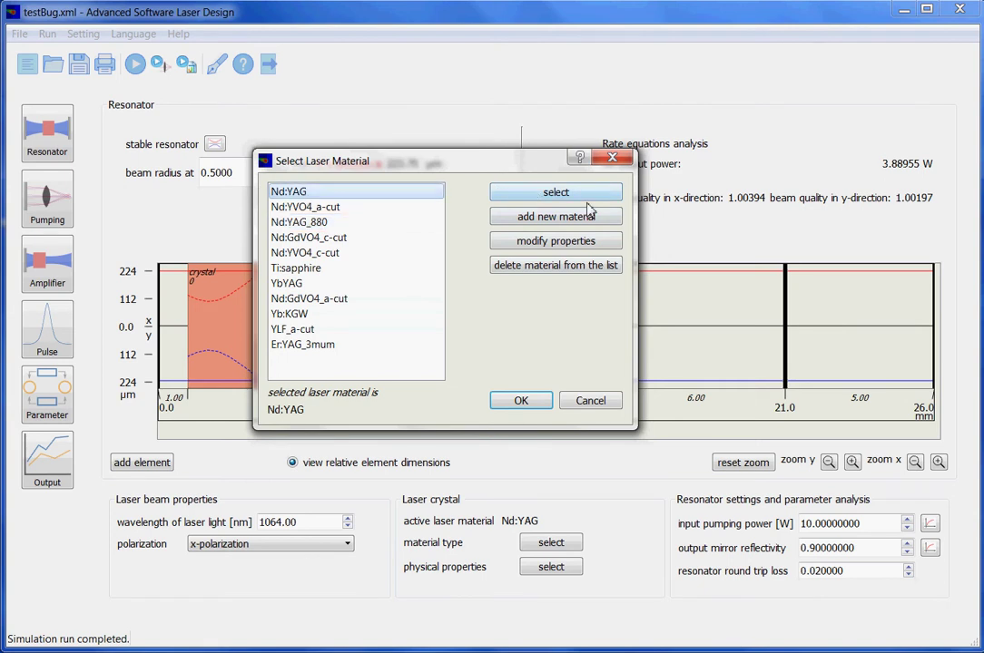
left_click(550, 245)
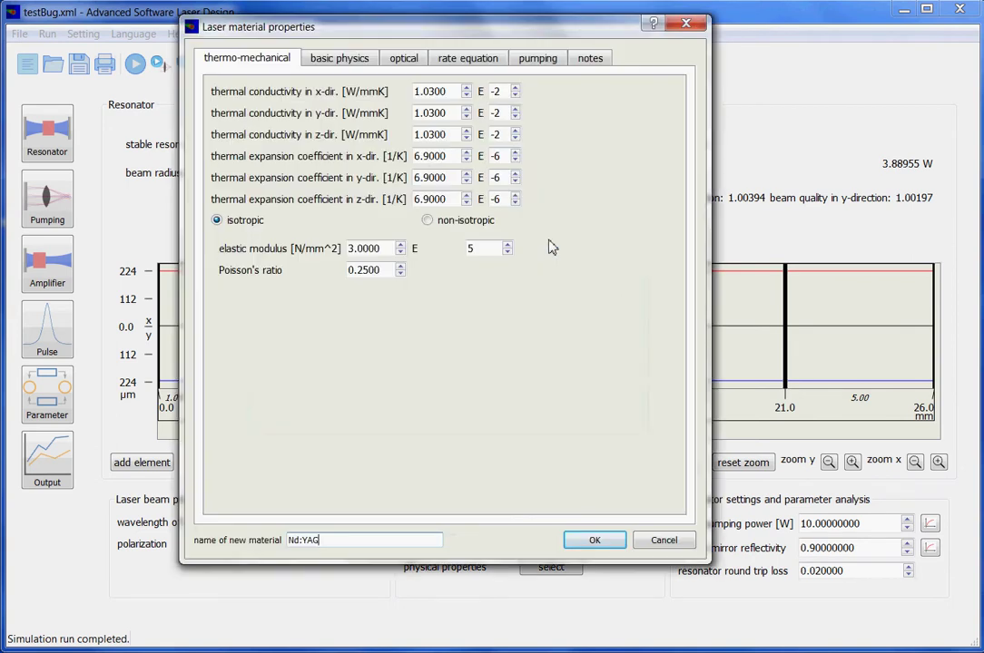
left_click_drag(468, 31, 543, 74)
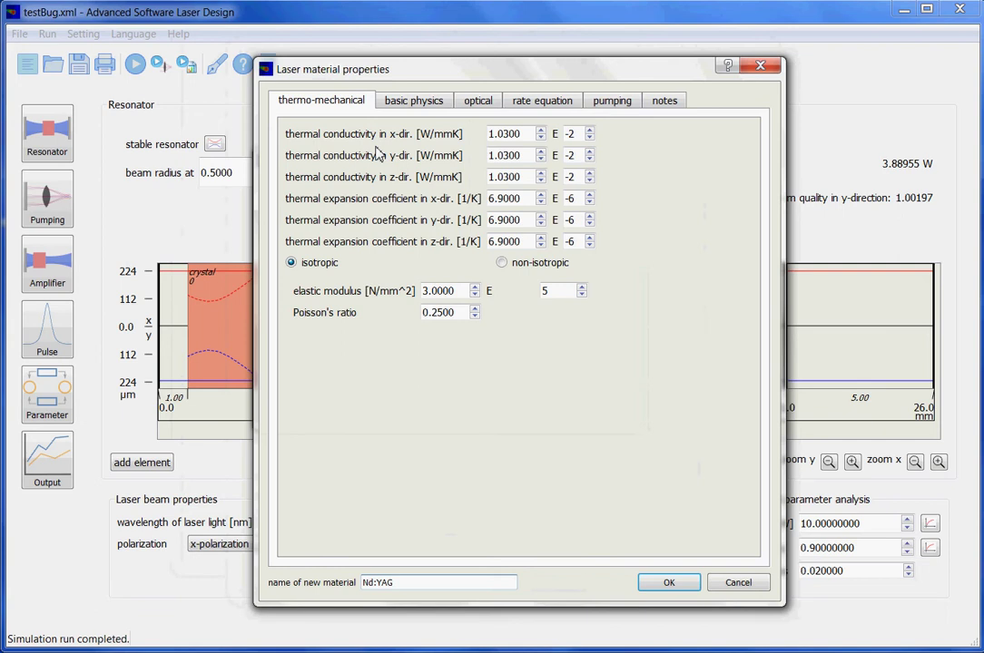
Review Nd:YAG's basic physics, optical, rate equation and pumping parameters together with its notes
left_click(421, 101)
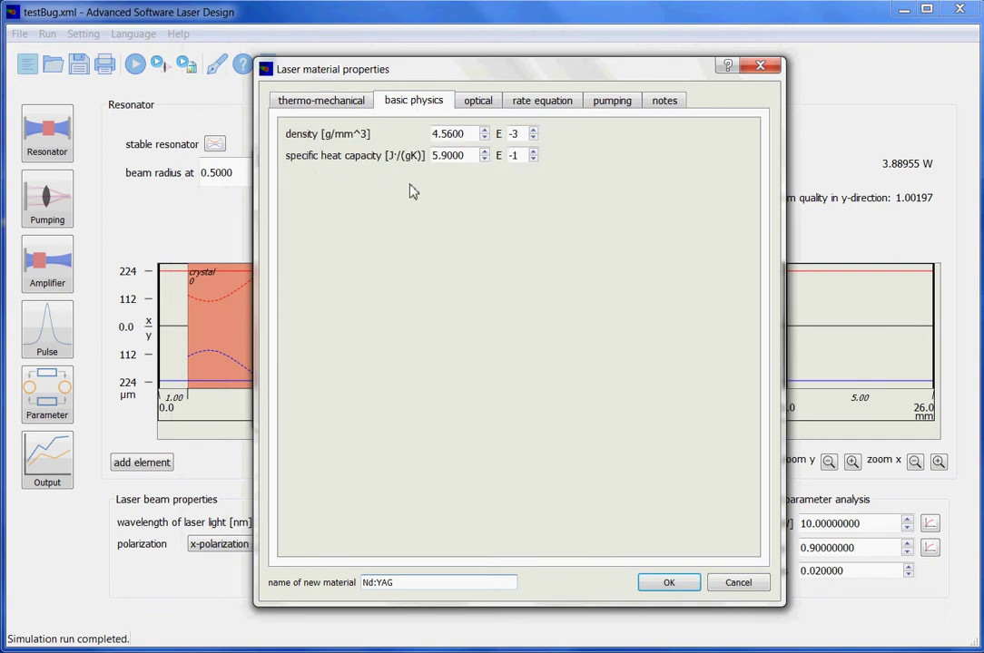
left_click(479, 105)
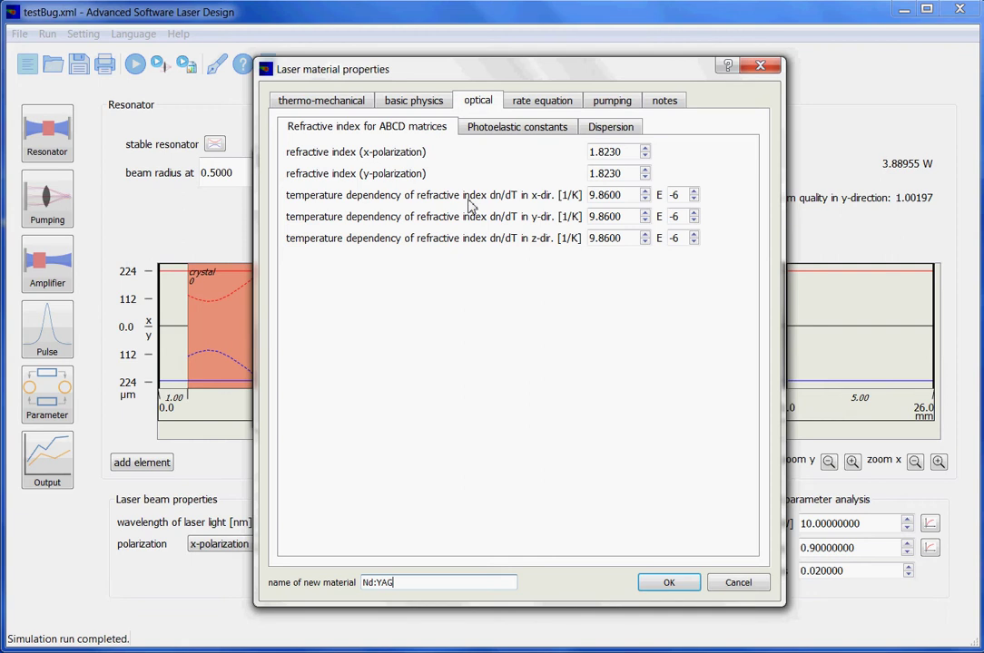
left_click(541, 104)
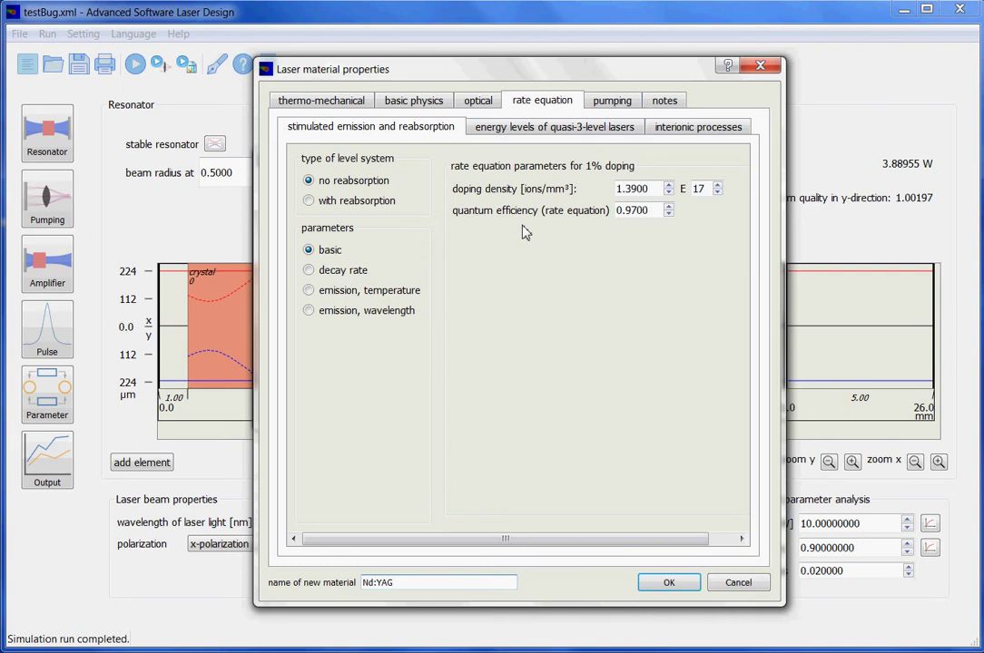
left_click(614, 105)
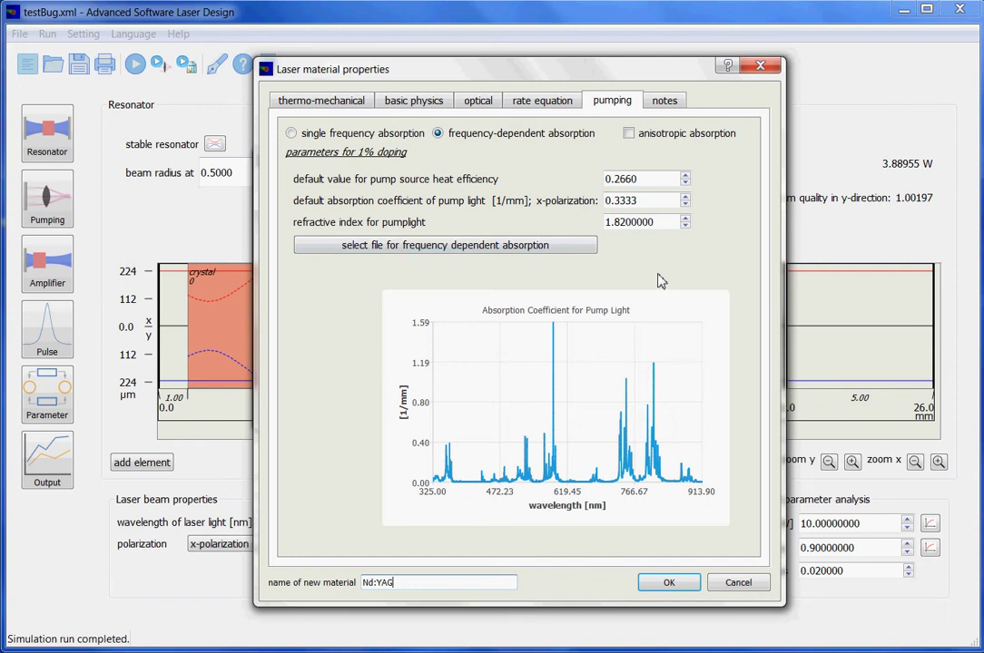
left_click(663, 105)
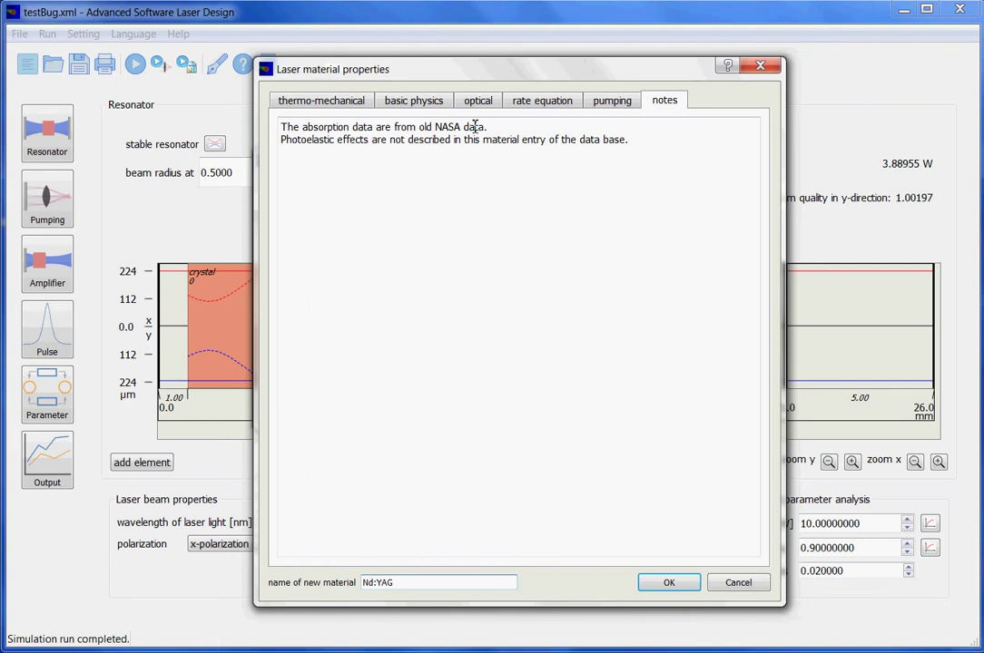
left_click(612, 101)
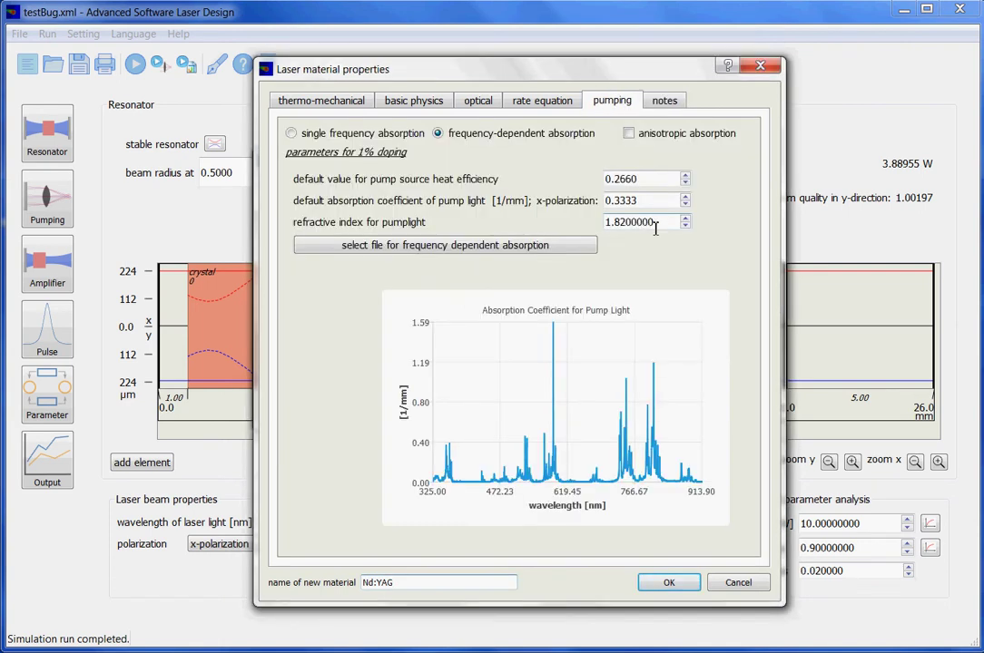
Examine Nd:YAG's density and heat capacity, its thermo-mechanical parameters and its refractive index data
left_click(415, 102)
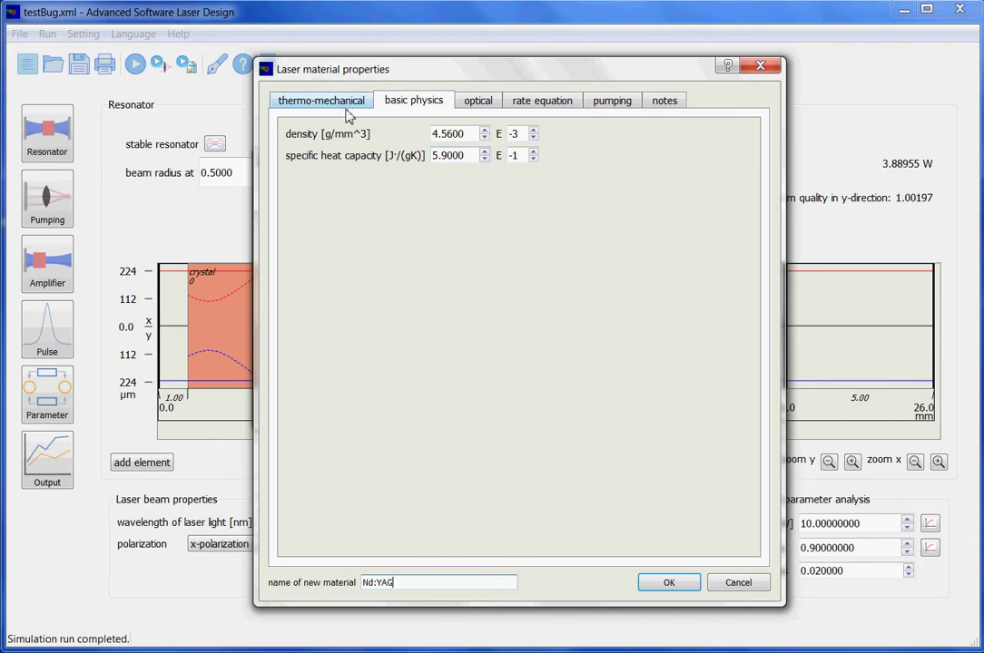
left_click(467, 156)
left_click(335, 109)
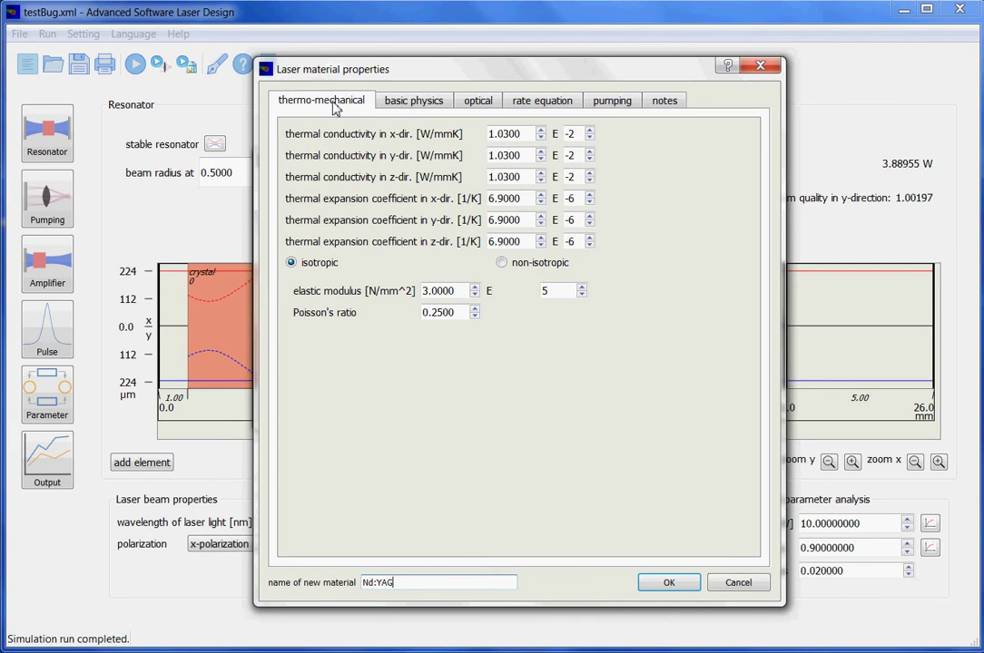
left_click(475, 110)
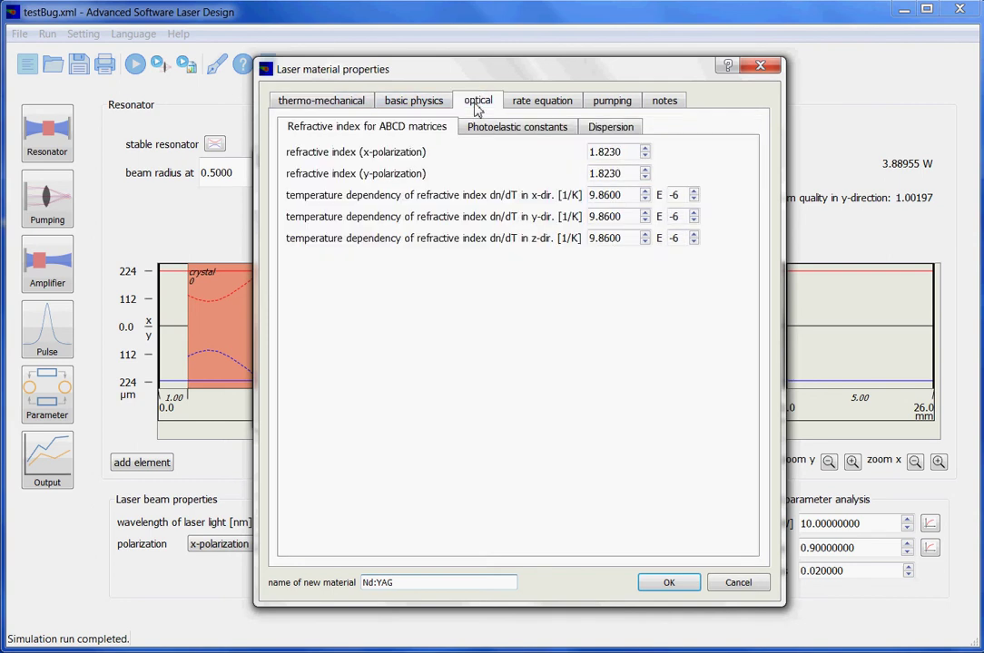
Switch the description of Nd:YAG's photoelastic constants off and back on
left_click(508, 133)
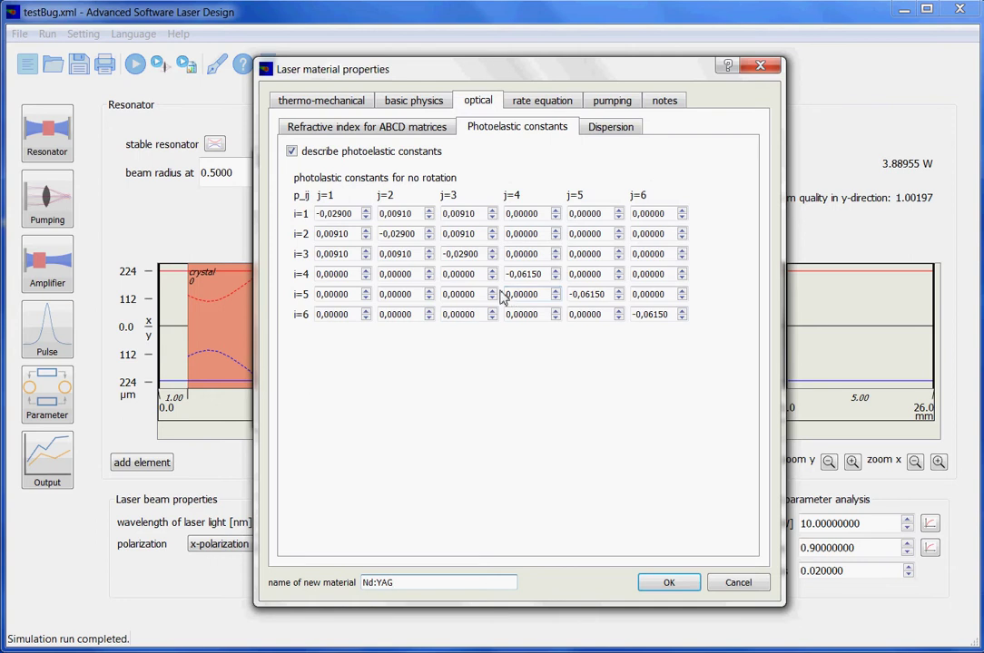
left_click(293, 152)
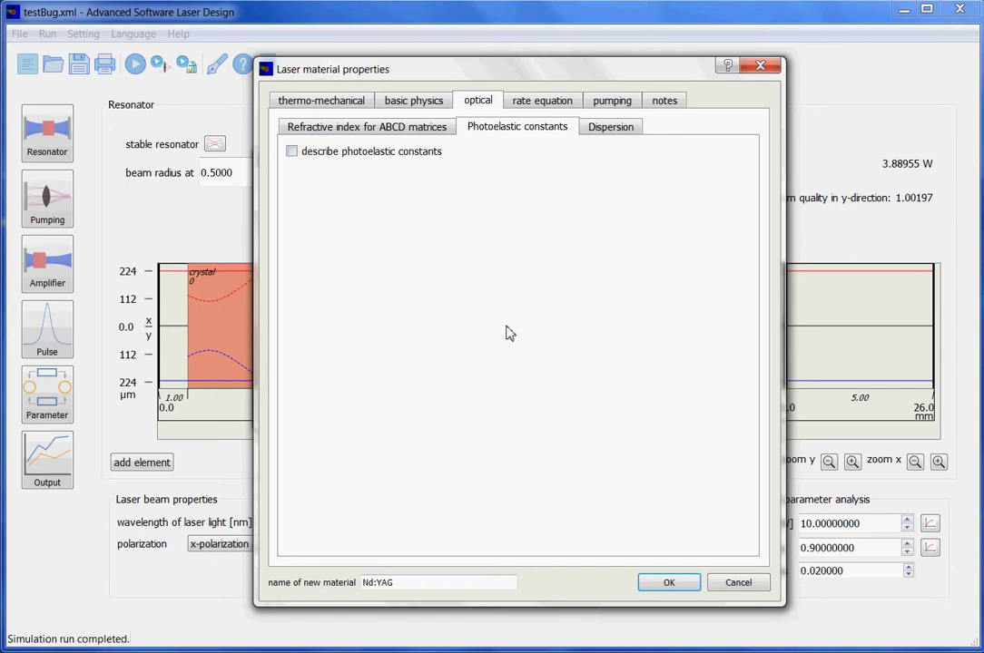
left_click(292, 152)
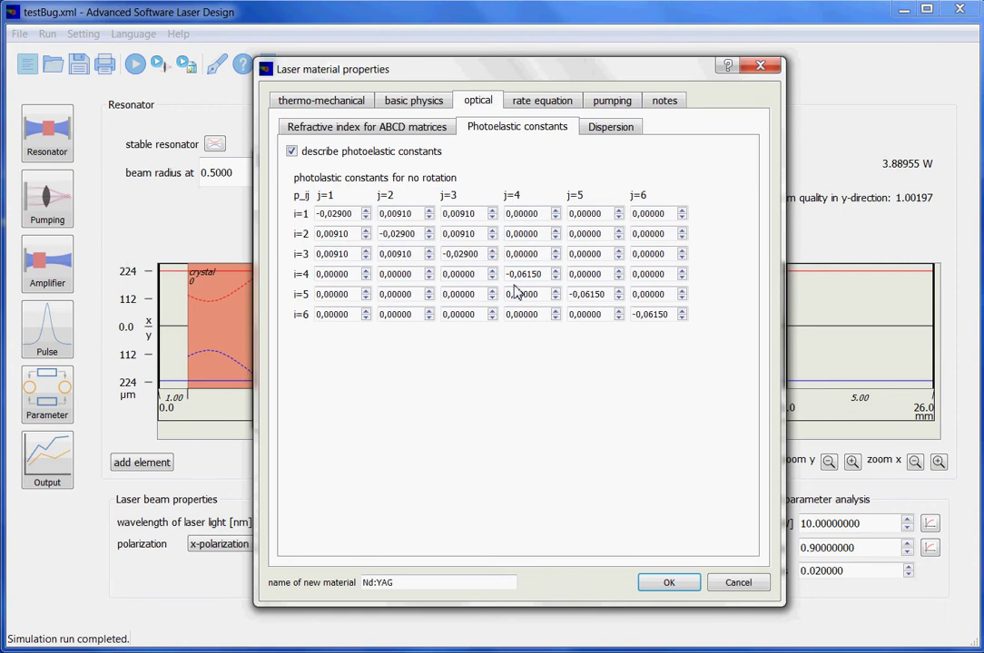
Examine Nd:YAG's pump light absorption data, basic rate equation parameters and interionic processes level diagram
left_click(605, 106)
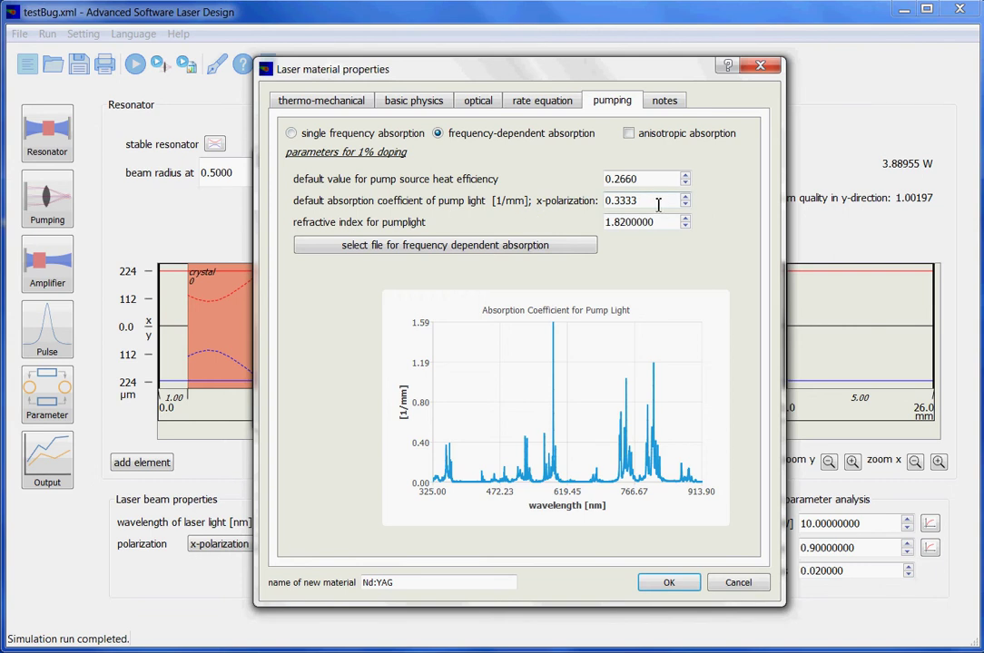
left_click(553, 106)
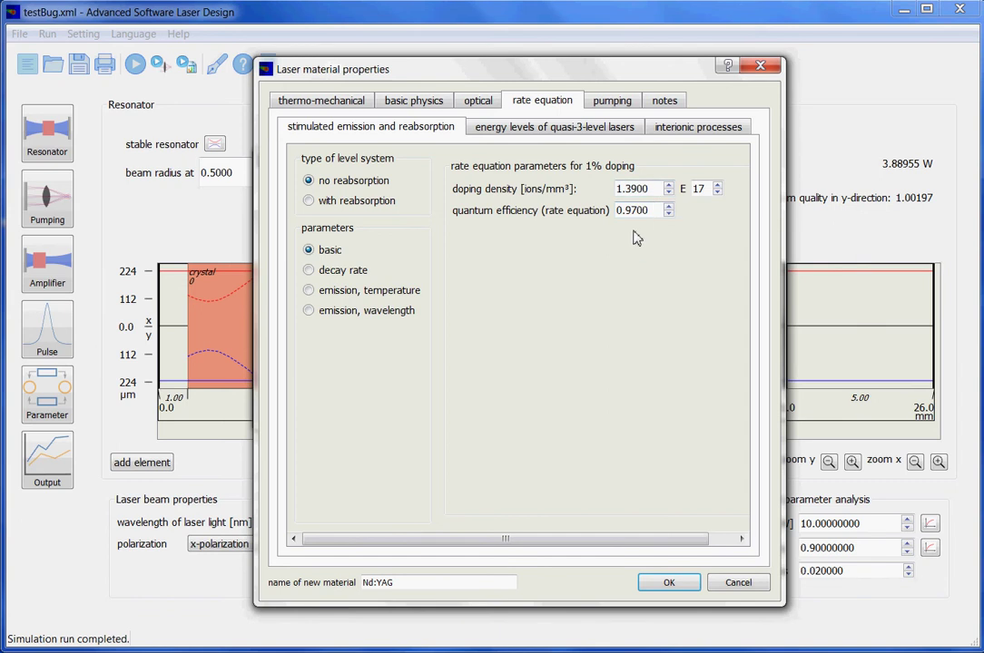
left_click(676, 132)
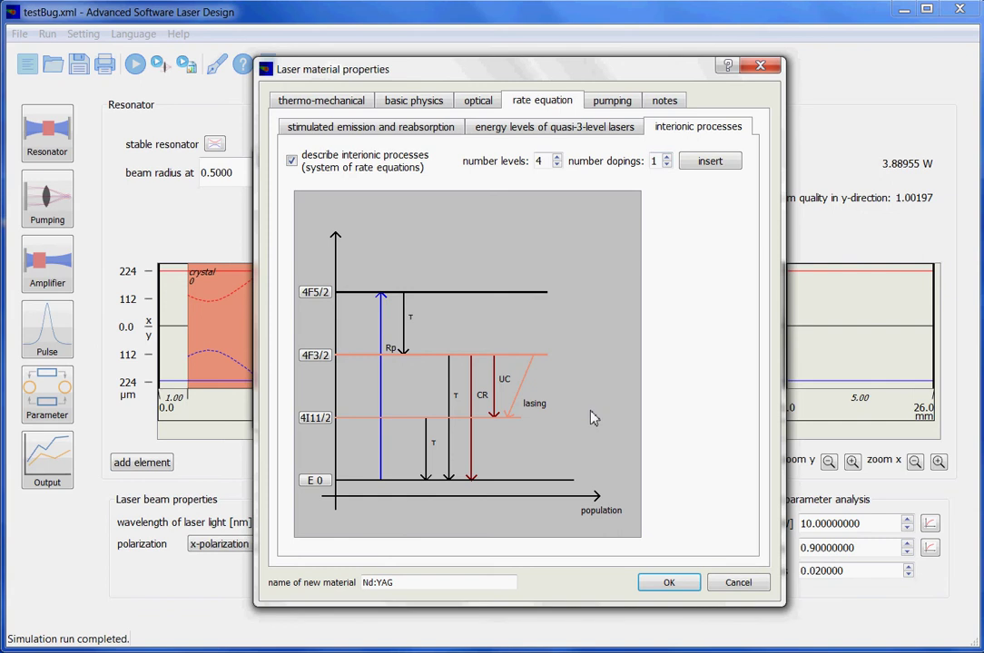
Disable the description of interionic processes, recheck the photoelastic constants and discard the changes to Nd:YAG
left_click(291, 160)
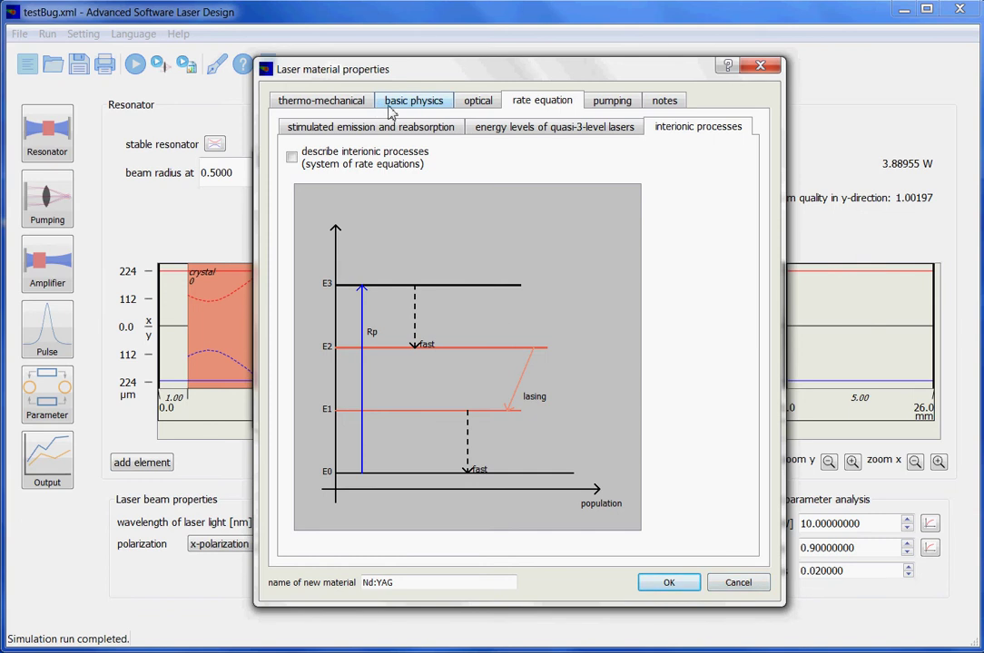
left_click(479, 102)
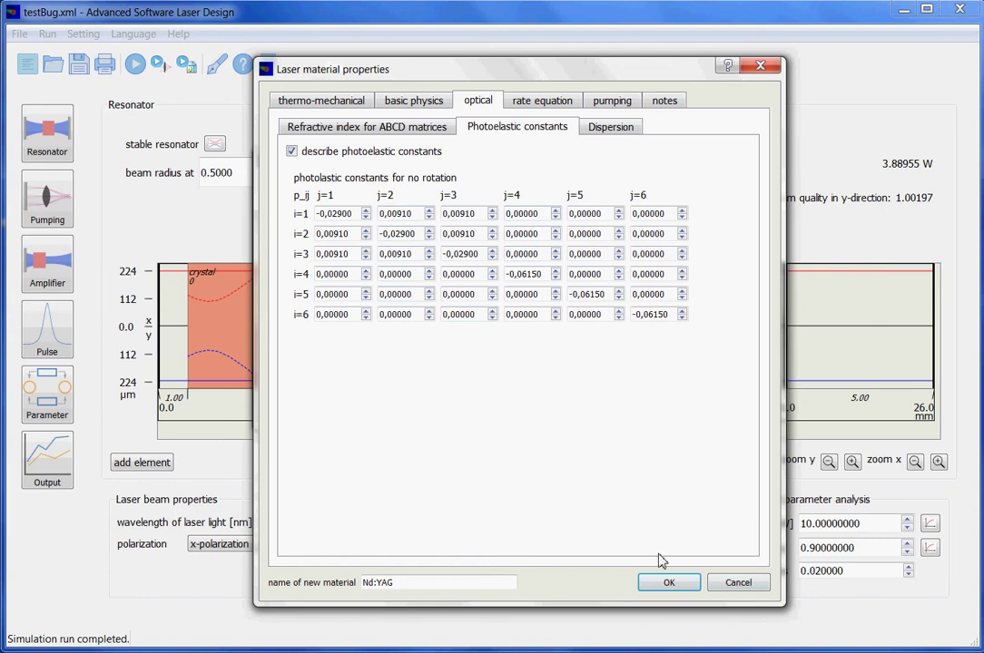
left_click(735, 586)
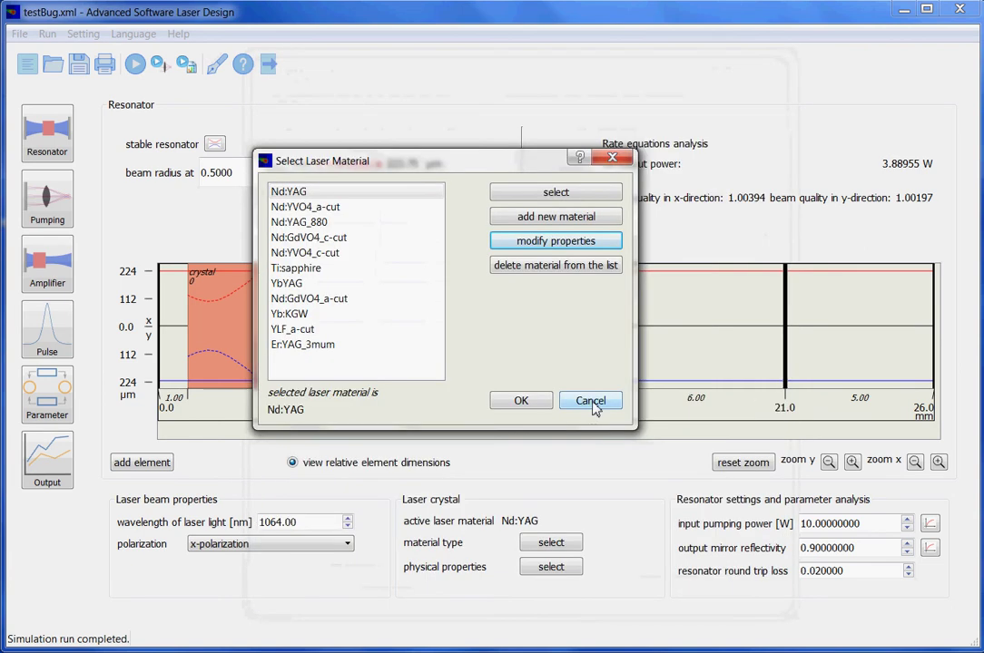
Close the material selection and examine the FEA crystal module's structural mechanics simulation parameters without making changes
left_click(589, 402)
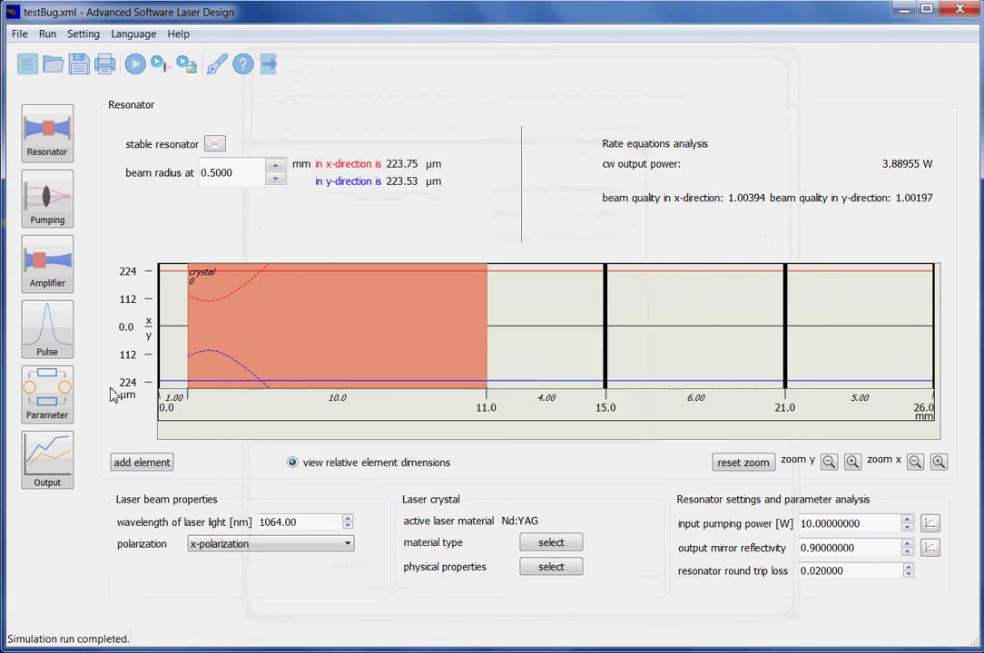
left_click(44, 399)
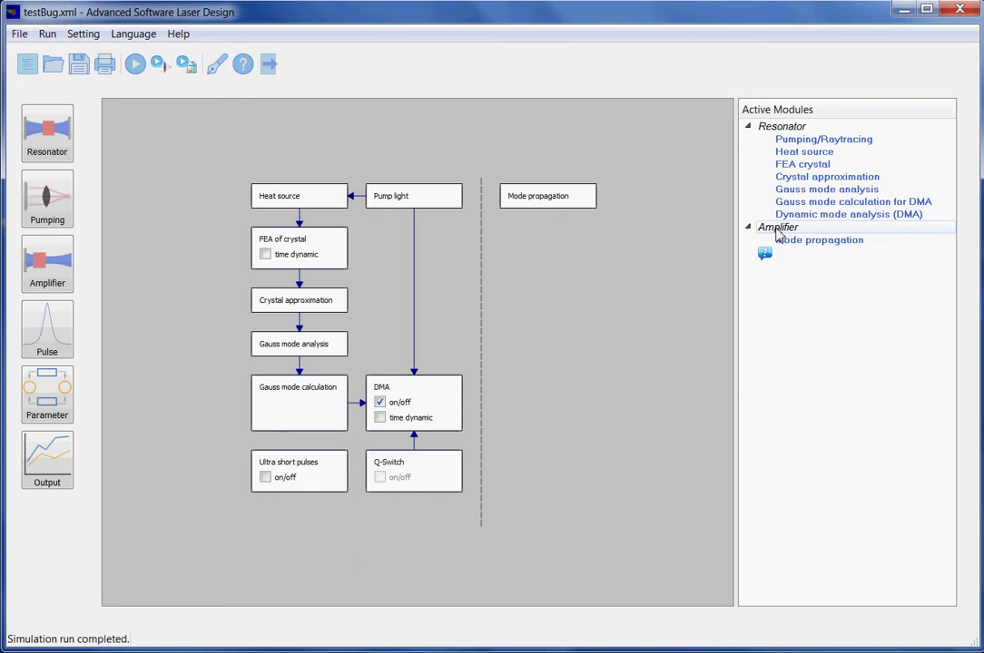
left_click(813, 169)
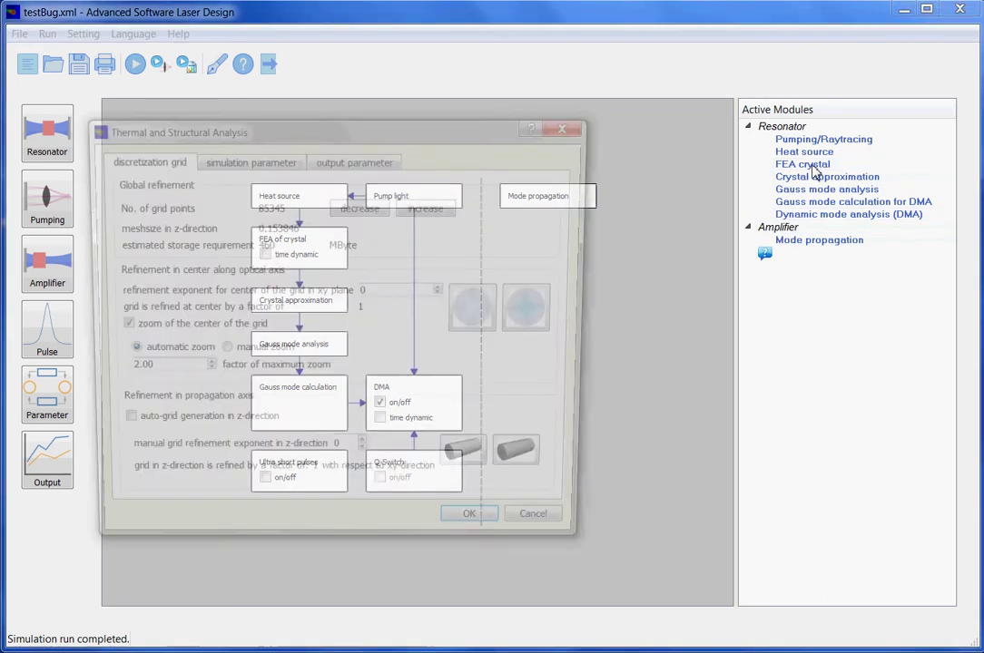
left_click(211, 159)
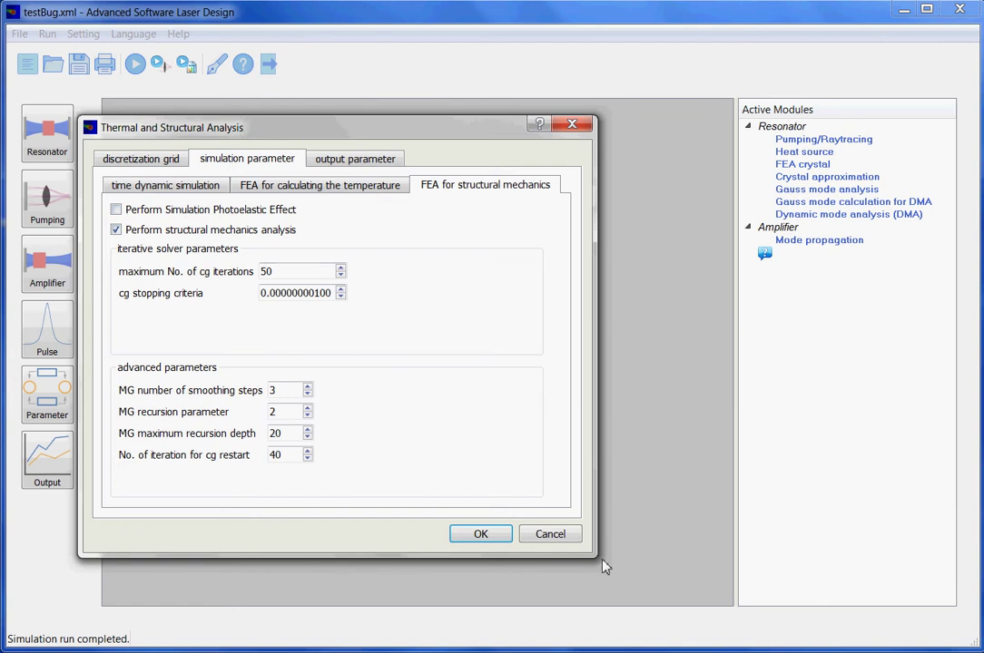
left_click(550, 535)
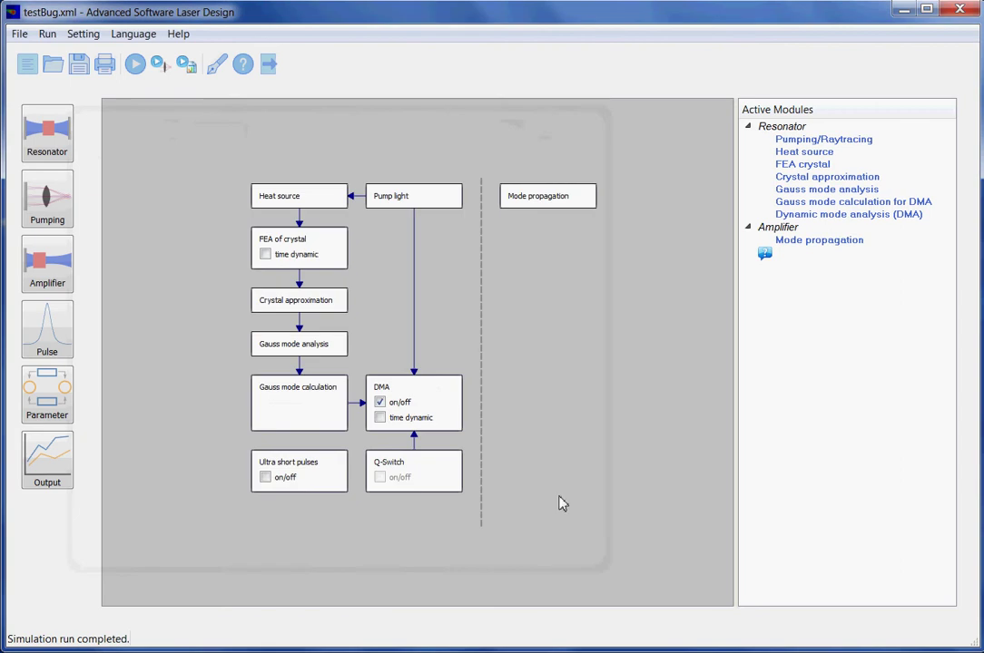
Try the use of extended rate equations in the dynamic mode analysis settings and discard the change
double_click(848, 214)
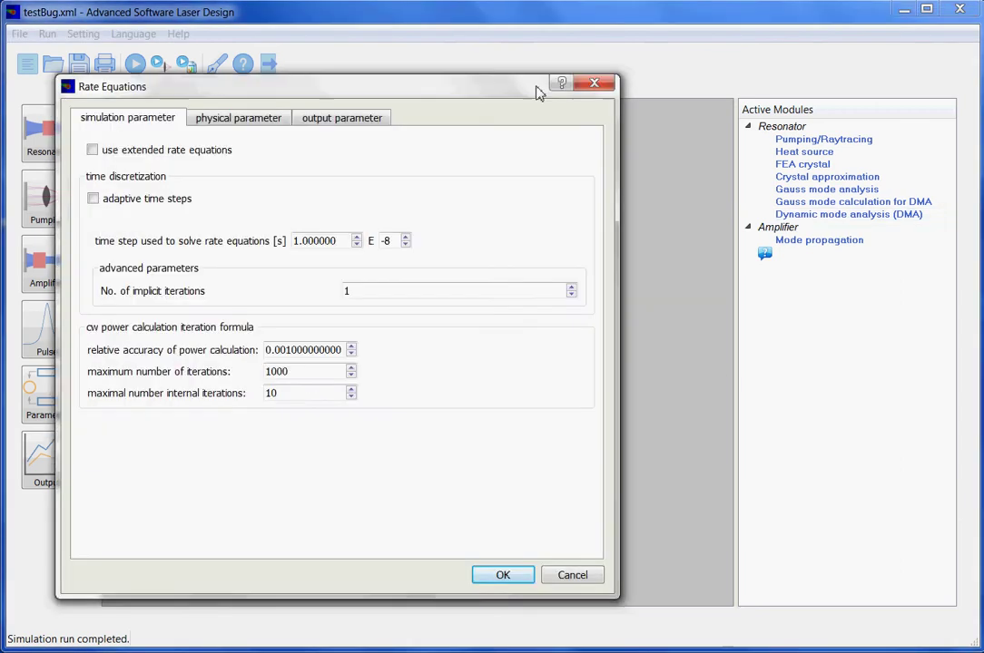
left_click_drag(537, 94, 630, 91)
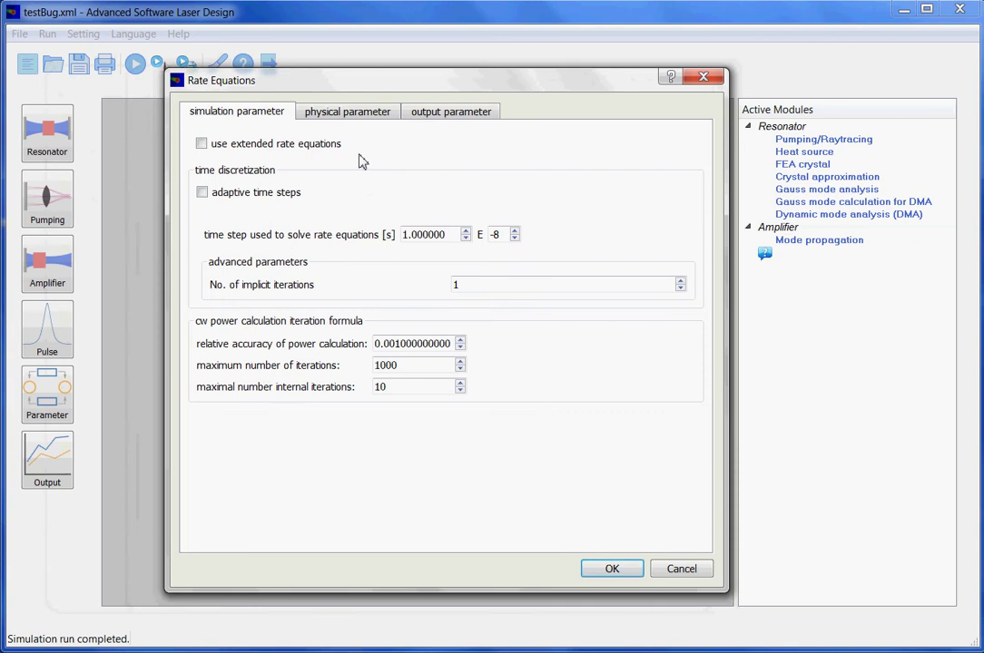
left_click(201, 144)
left_click(704, 573)
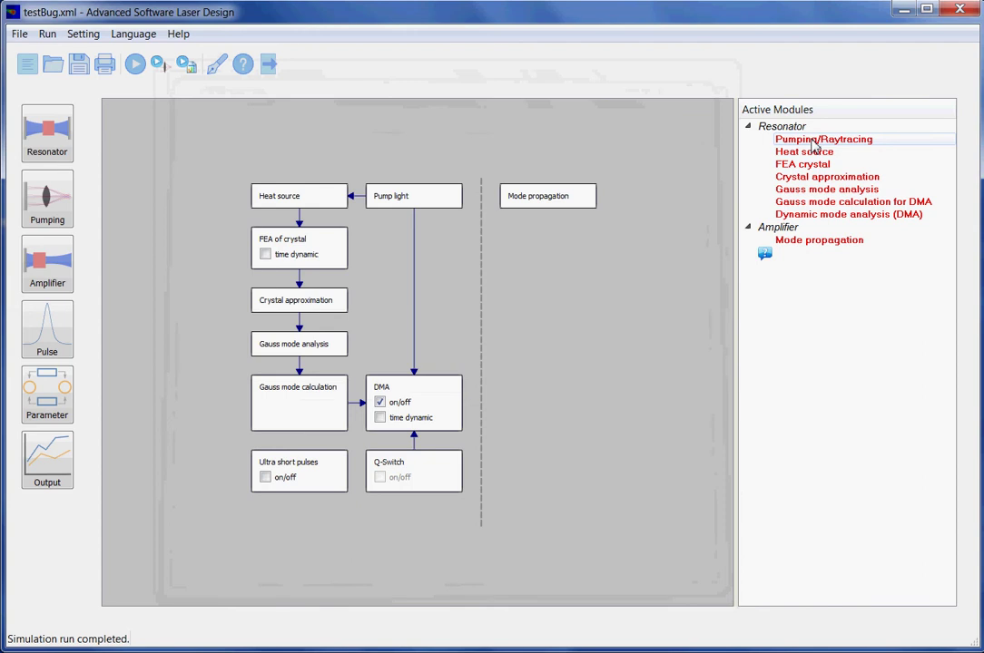
Examine the Pumping/Raytracing module's custom frequency-dependent pumping settings and return to the resonator view
double_click(814, 141)
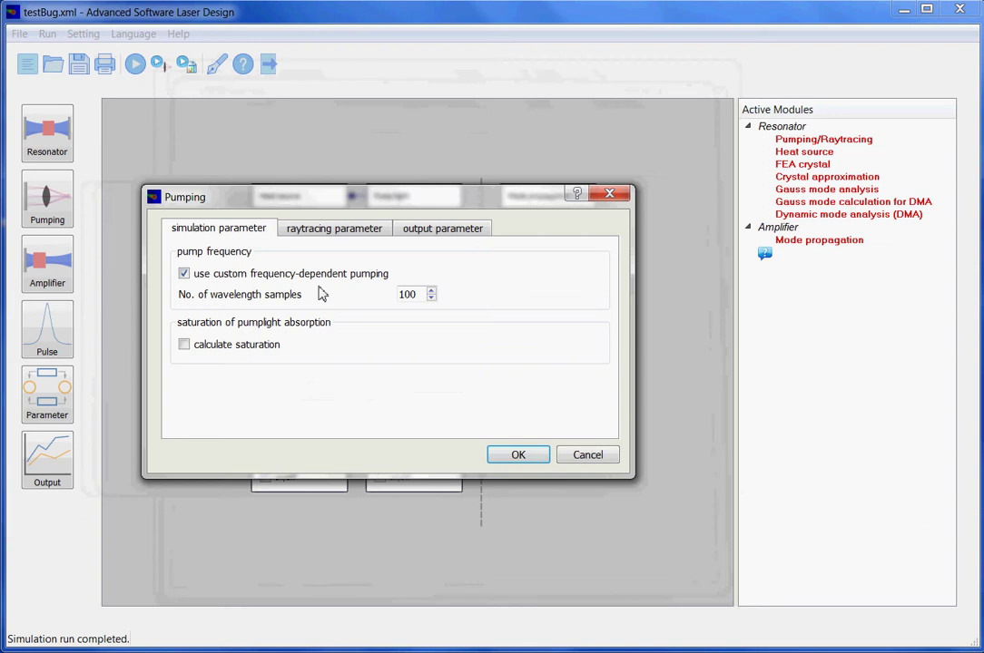
left_click(590, 456)
left_click(33, 139)
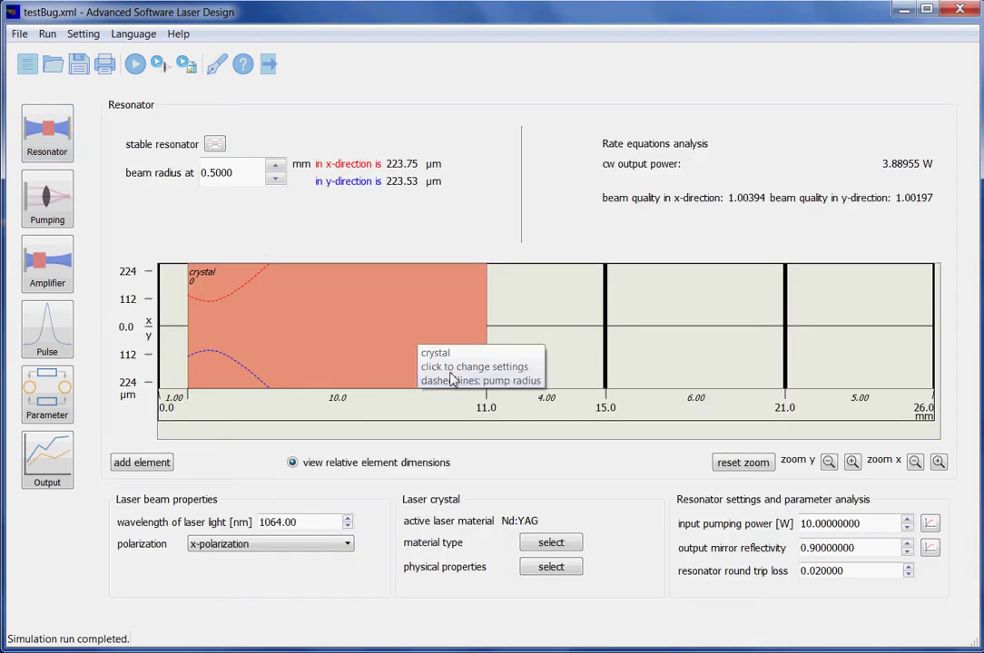
Examine Nd:YAG's frequency-dependent pump light absorption spectrum in the material database and leave without changes
left_click(569, 545)
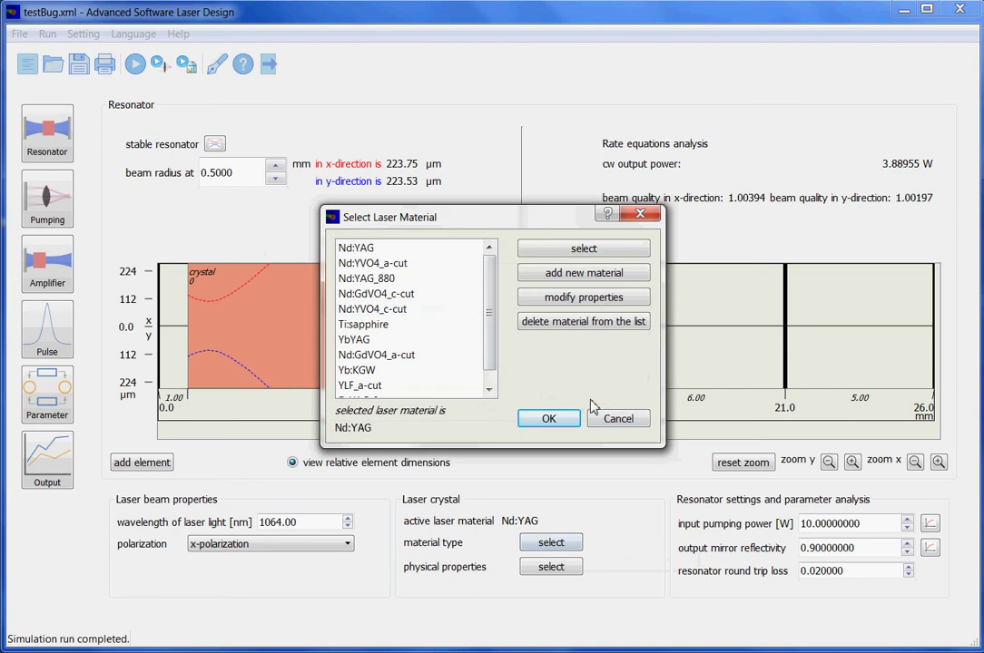
left_click(585, 297)
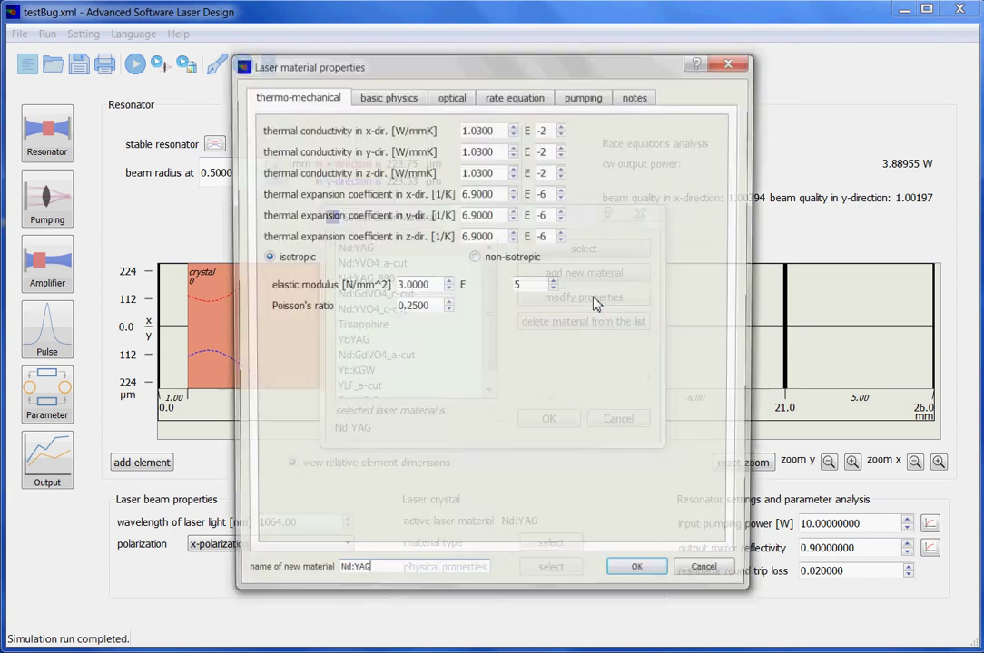
left_click(585, 96)
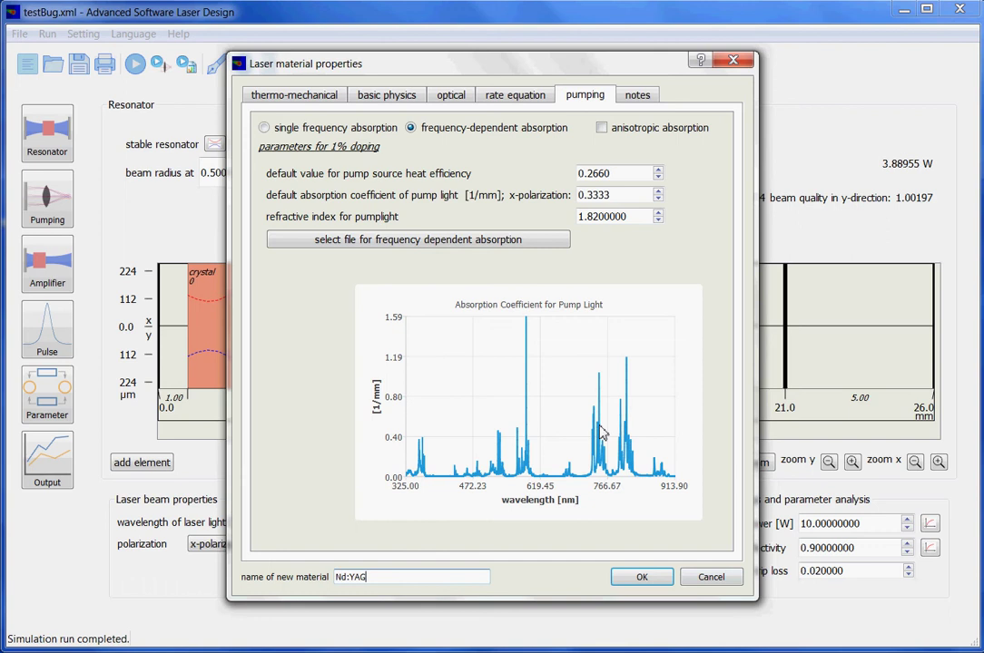
left_click(714, 579)
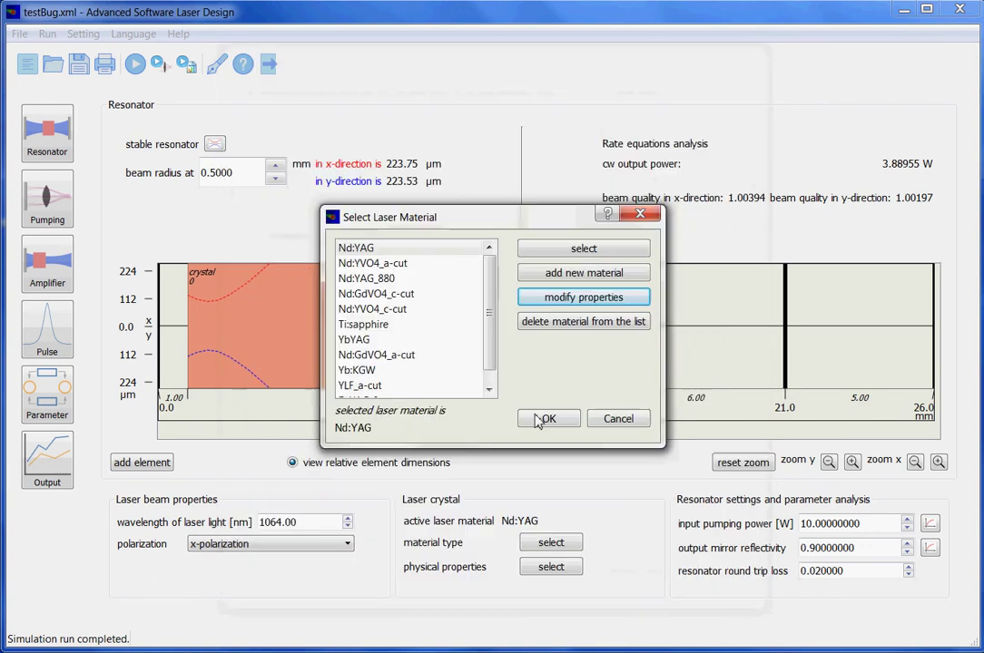
left_click(616, 422)
Try describing the crystal's pumplight spectrum as a Gauss spectrum and discard the changes to the crystal
double_click(327, 324)
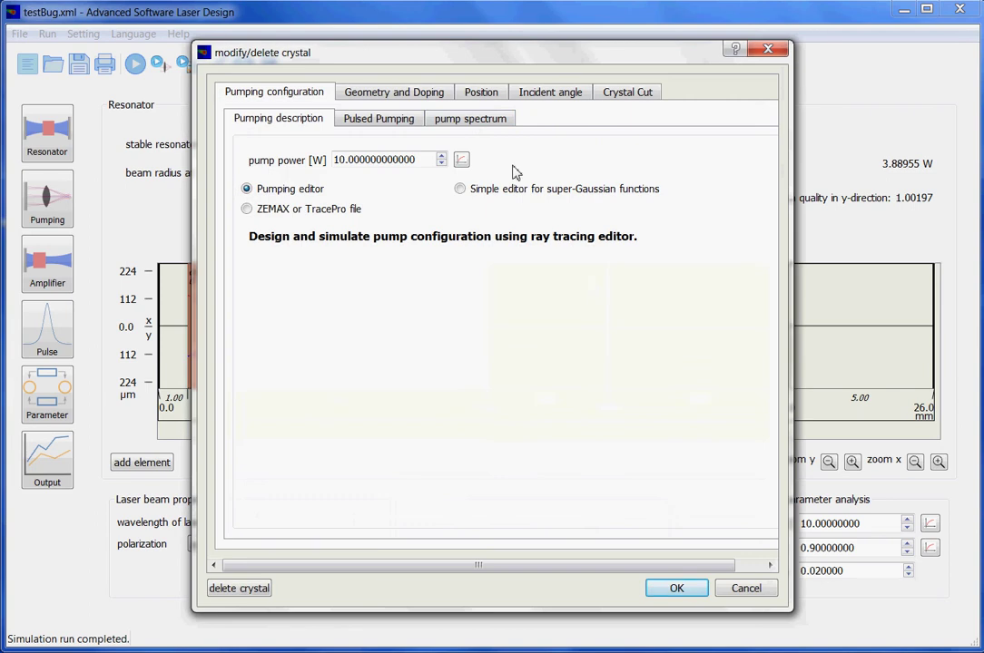
left_click(471, 120)
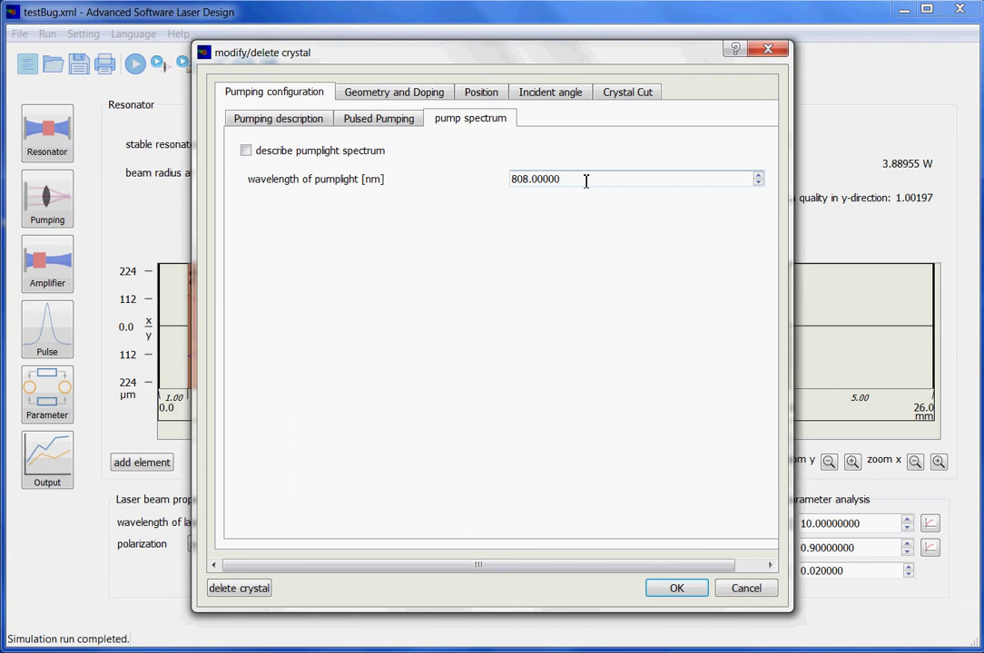
left_click(290, 155)
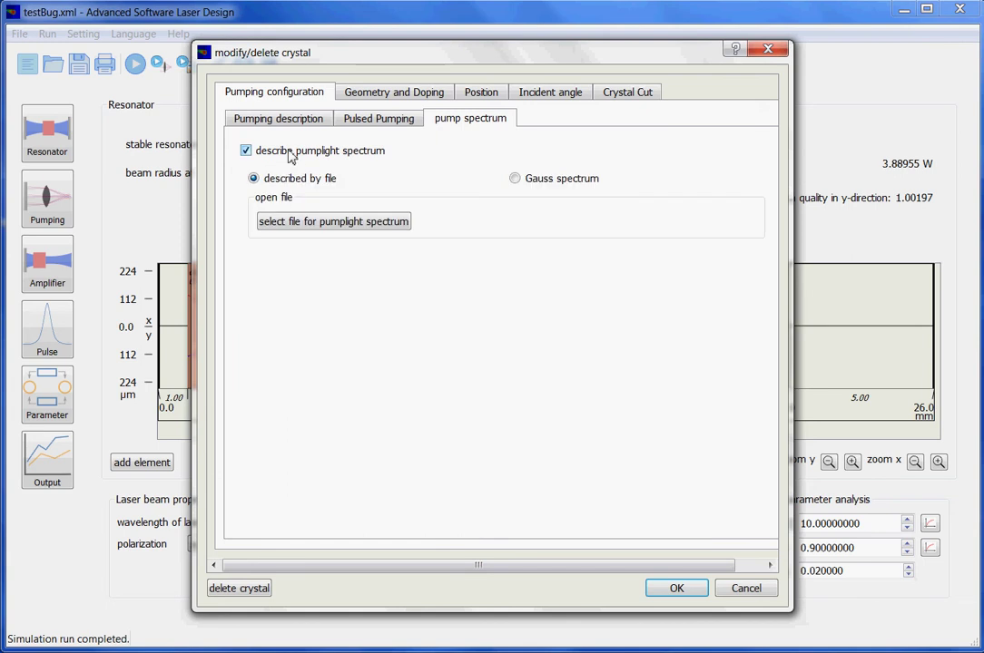
left_click(577, 182)
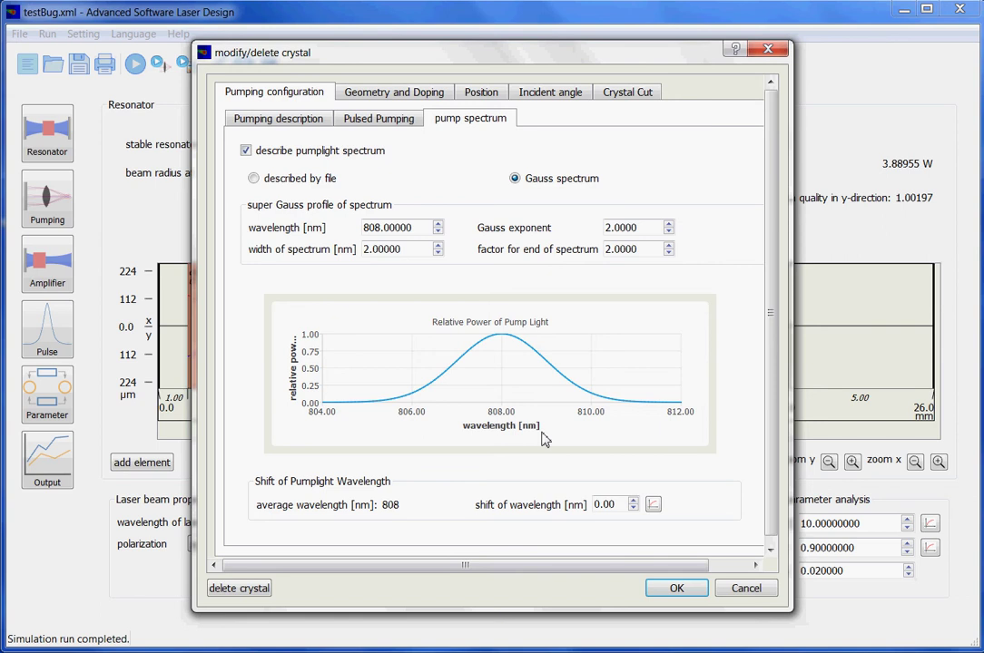
left_click(747, 591)
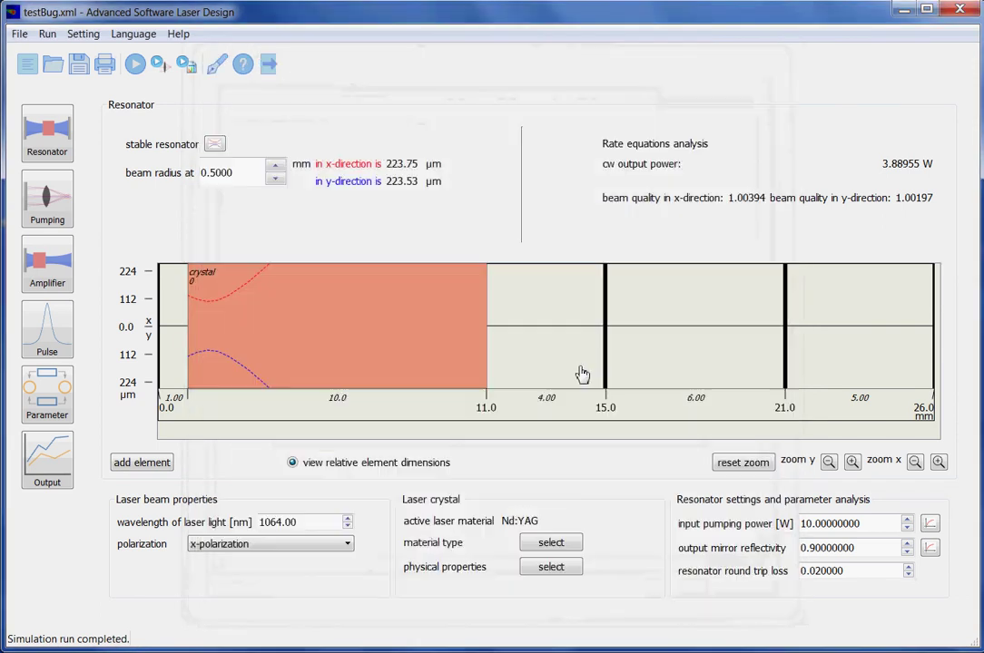
Reopen Nd:YAG's material properties and recheck its pump light absorption data
left_click(553, 543)
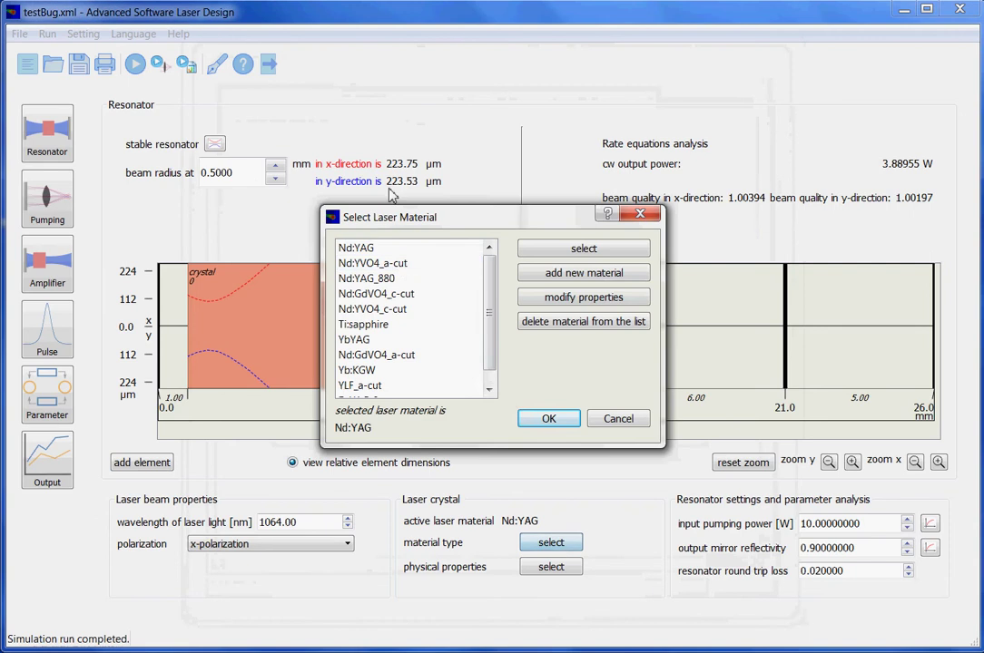
left_click(595, 298)
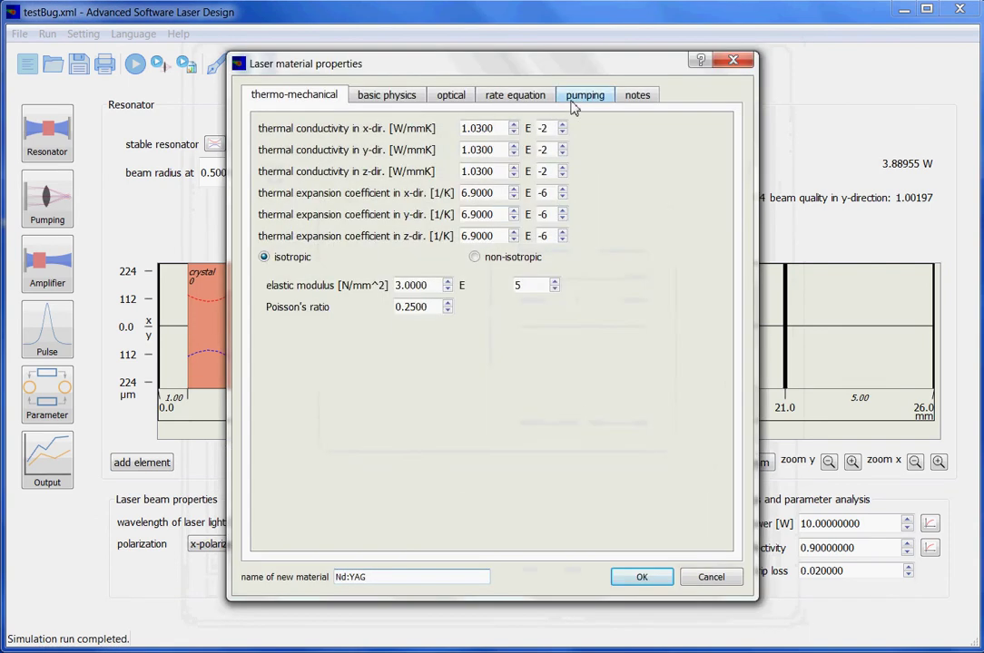
left_click(585, 95)
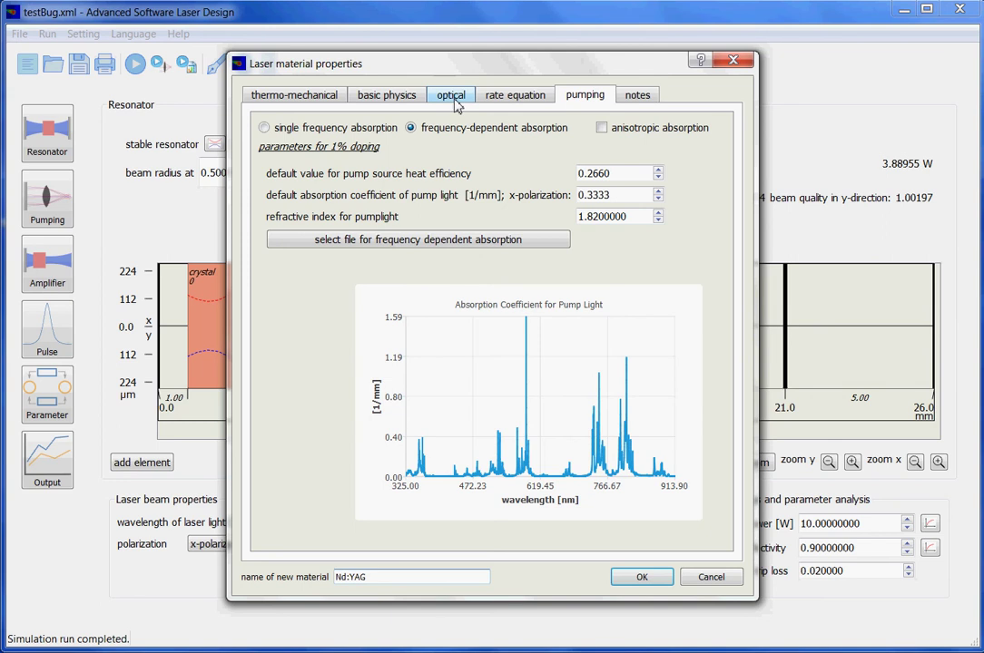
Switch Nd:YAG's level system to reabsorption, view the temperature and wavelength dependence of its emission, and switch back to no reabsorption
left_click(511, 102)
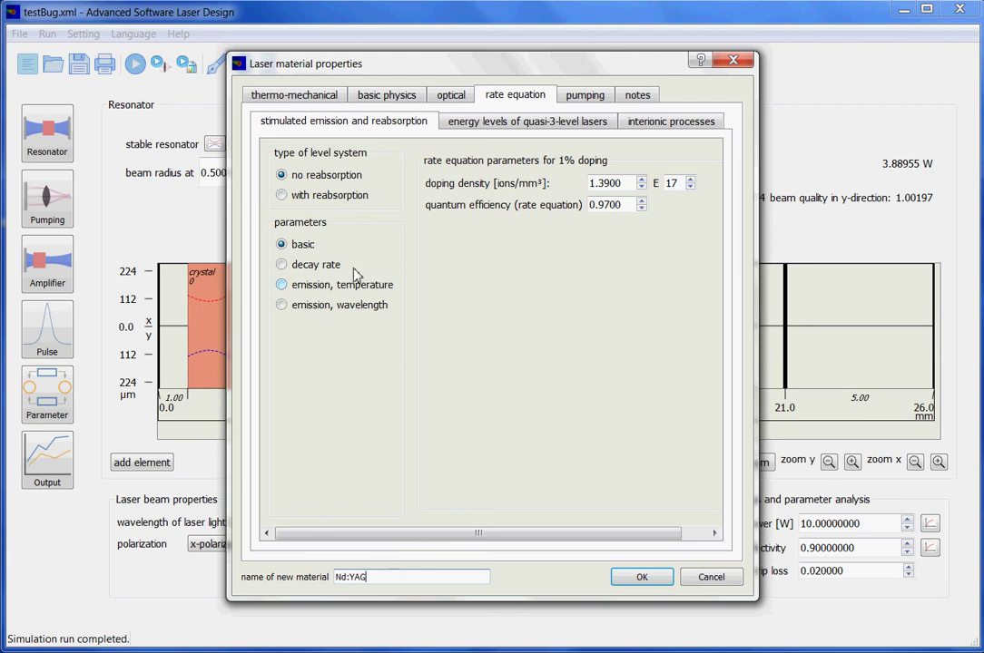
left_click(339, 200)
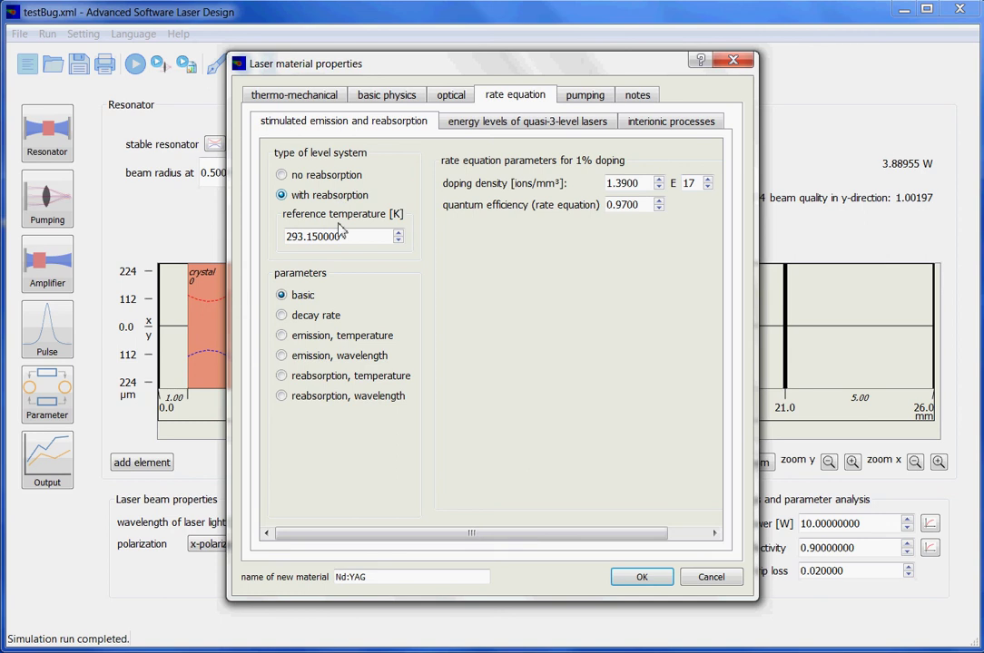
left_click(313, 340)
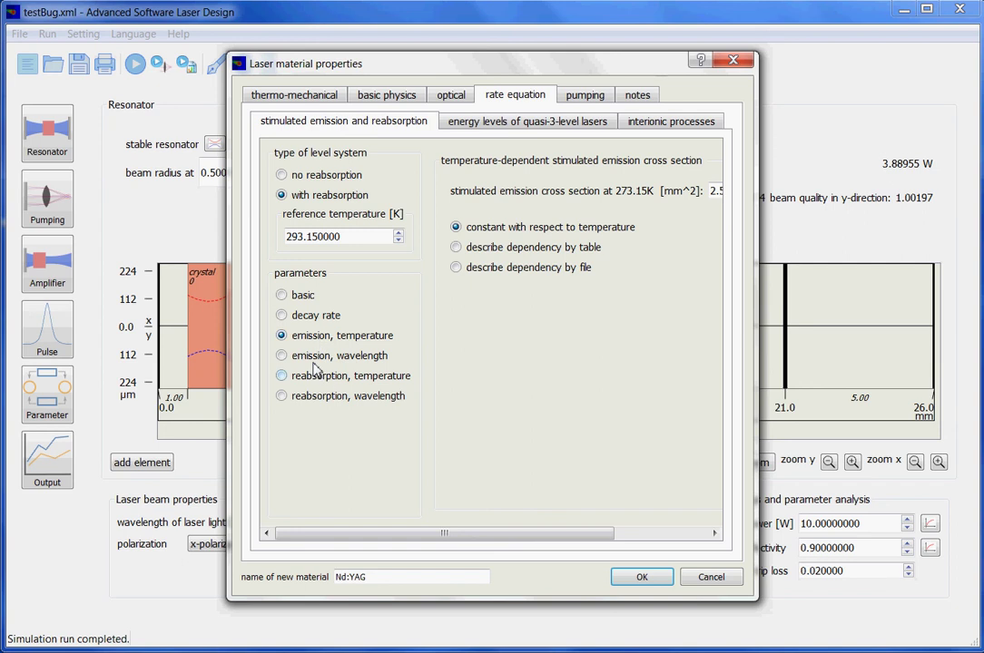
left_click(311, 357)
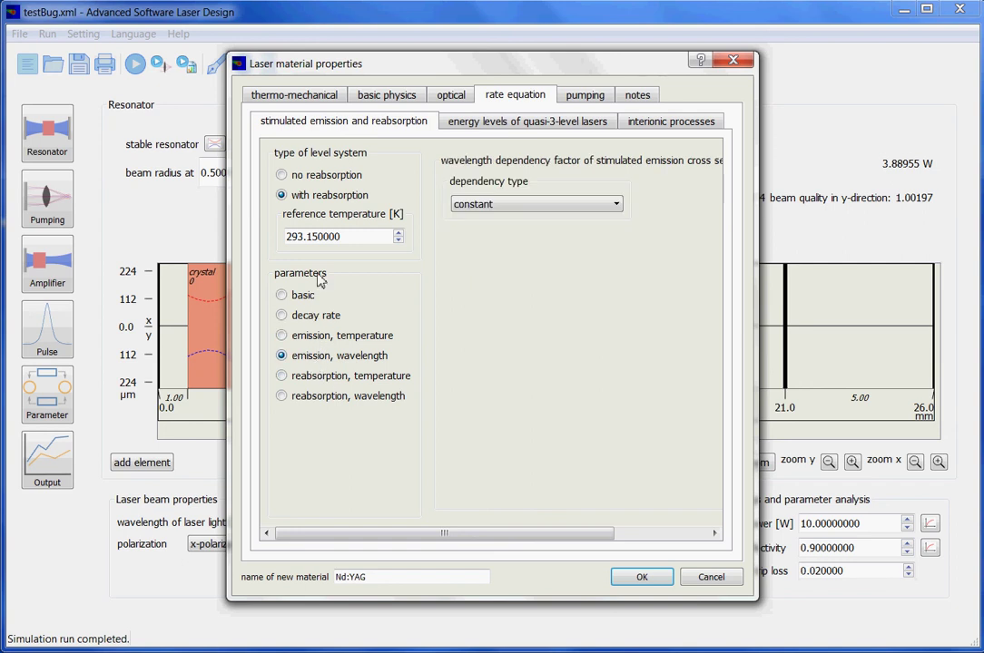
left_click(308, 176)
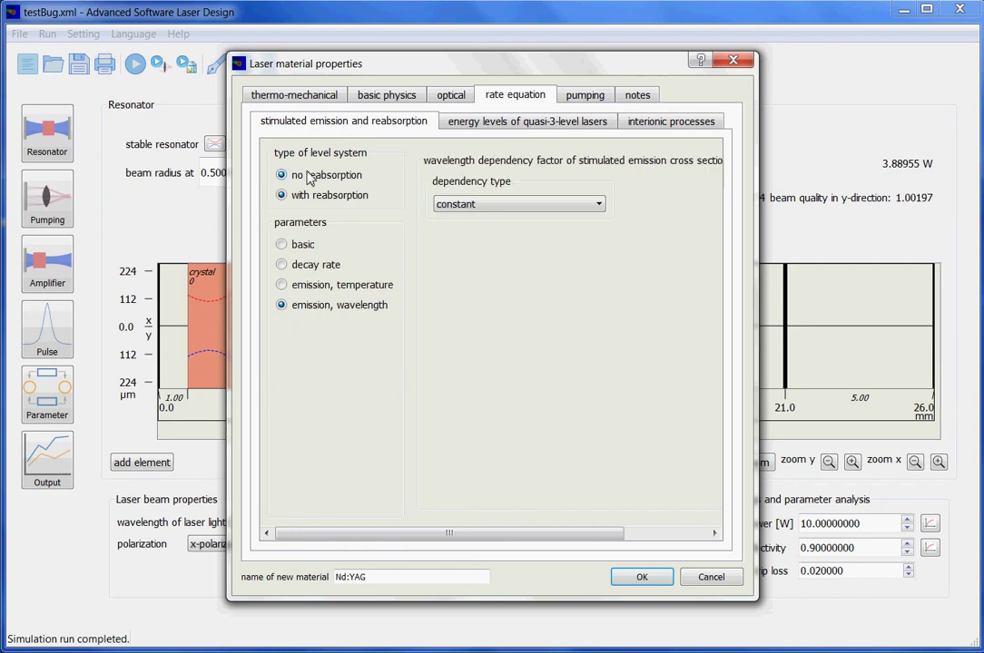
Try calculating Nd:YAG's temperature-dependent emission cross section from described energy levels with reabsorption, and discard the changes
left_click(483, 124)
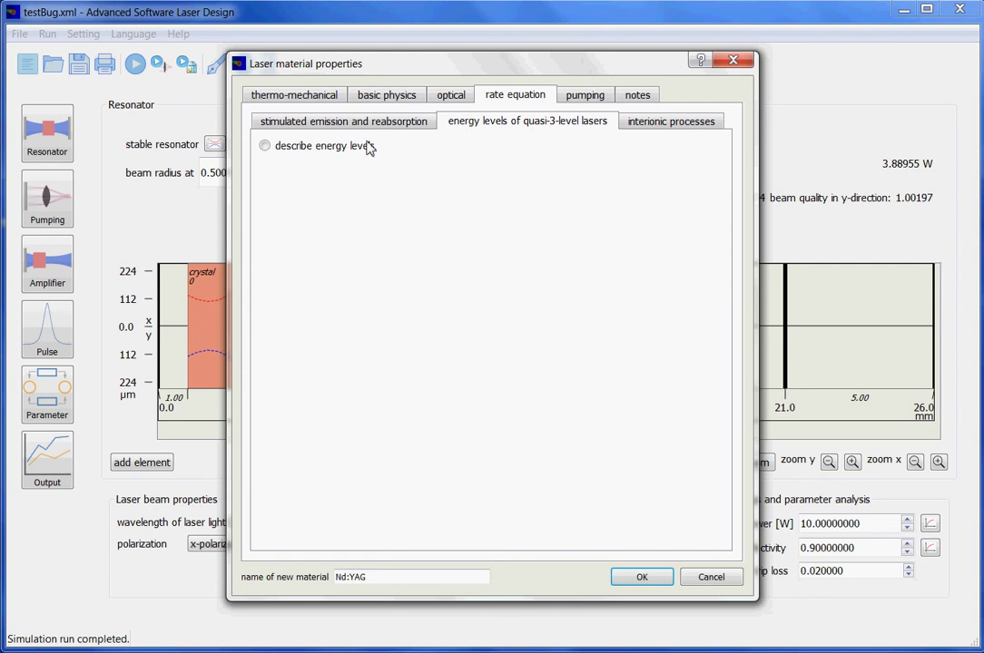
left_click(264, 146)
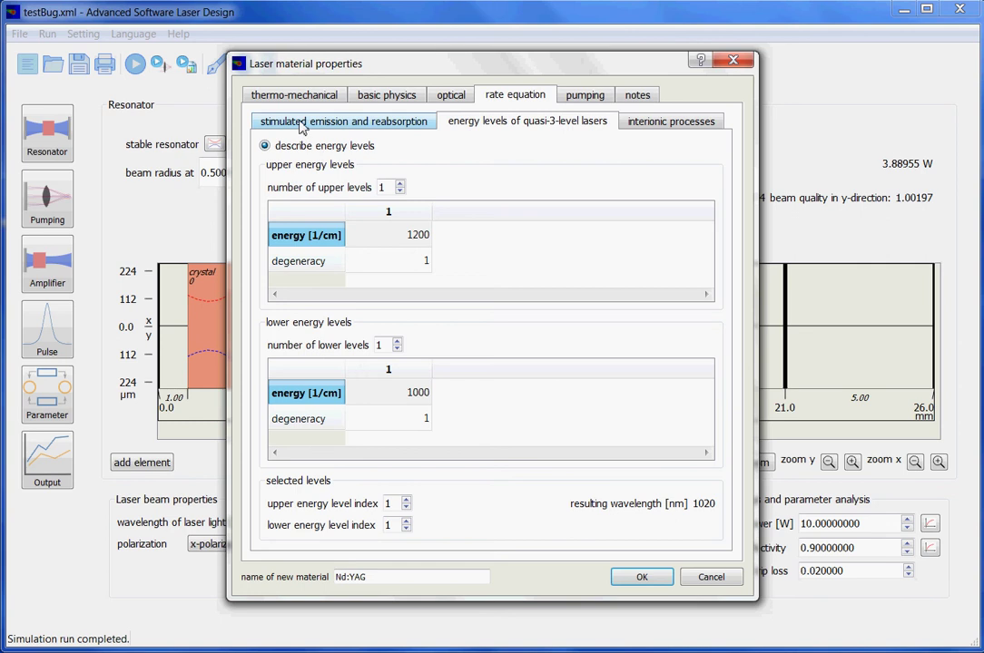
left_click(259, 116)
left_click(309, 195)
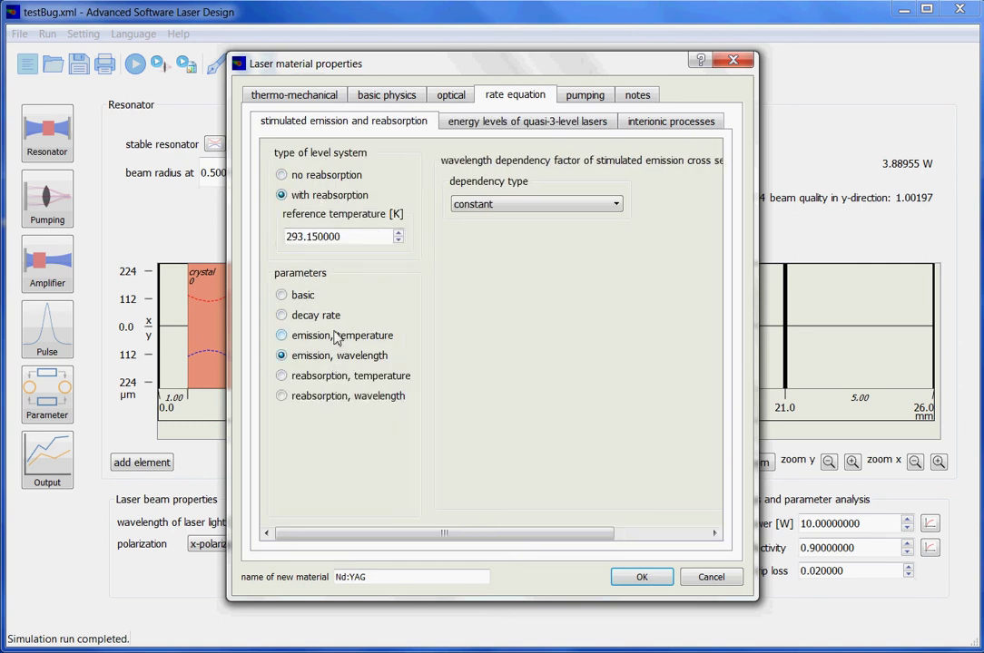
left_click(337, 335)
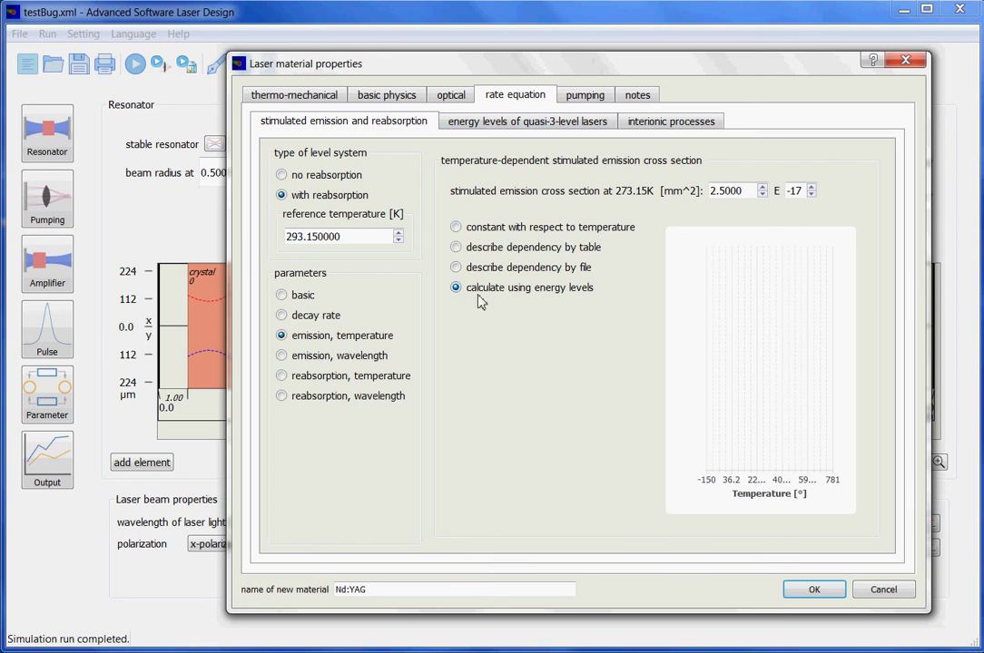
left_click(883, 591)
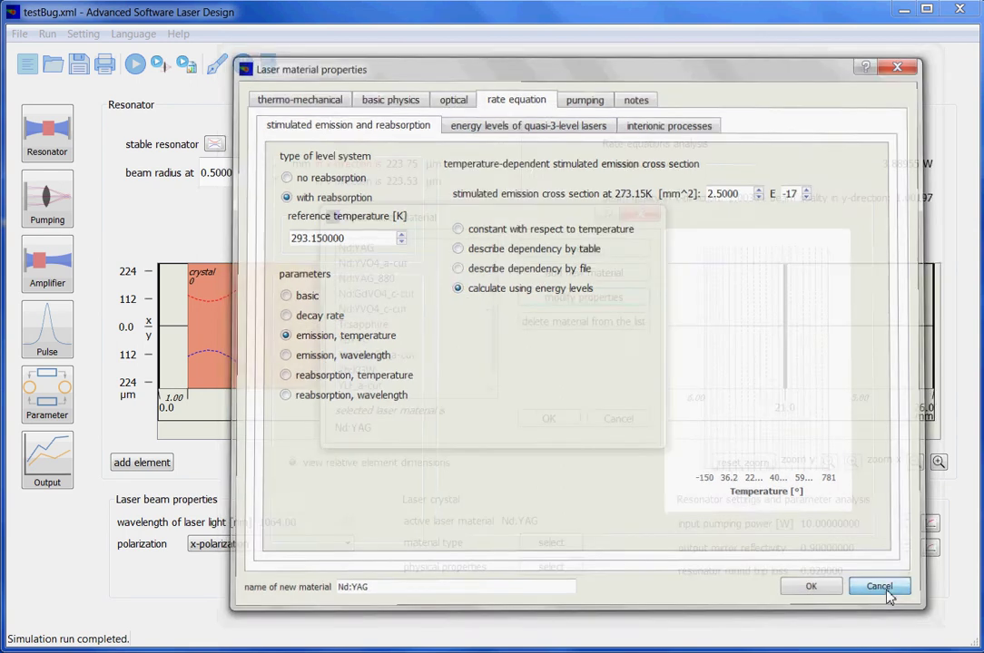
Open YbYAG's material properties and view its energy levels for quasi-3-level lasers
scroll(410, 374, "down", 1)
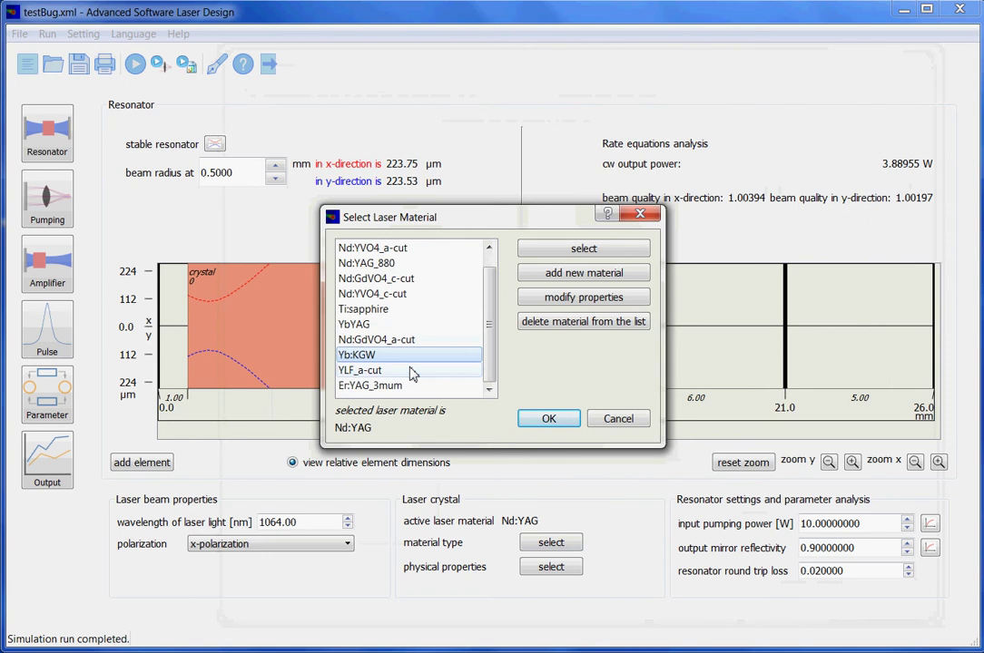
left_click(381, 324)
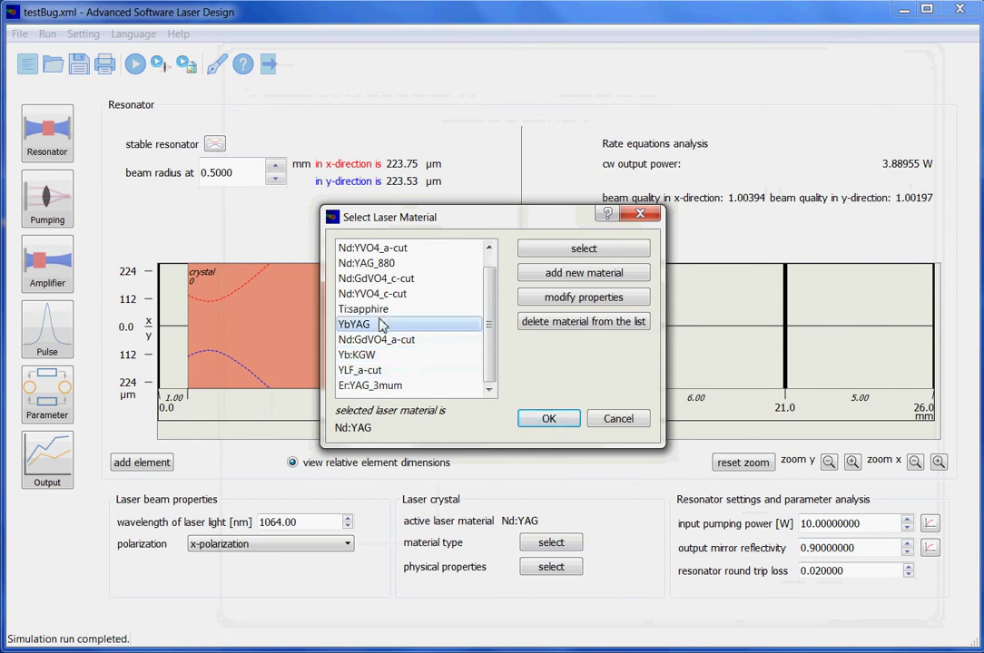
left_click(571, 308)
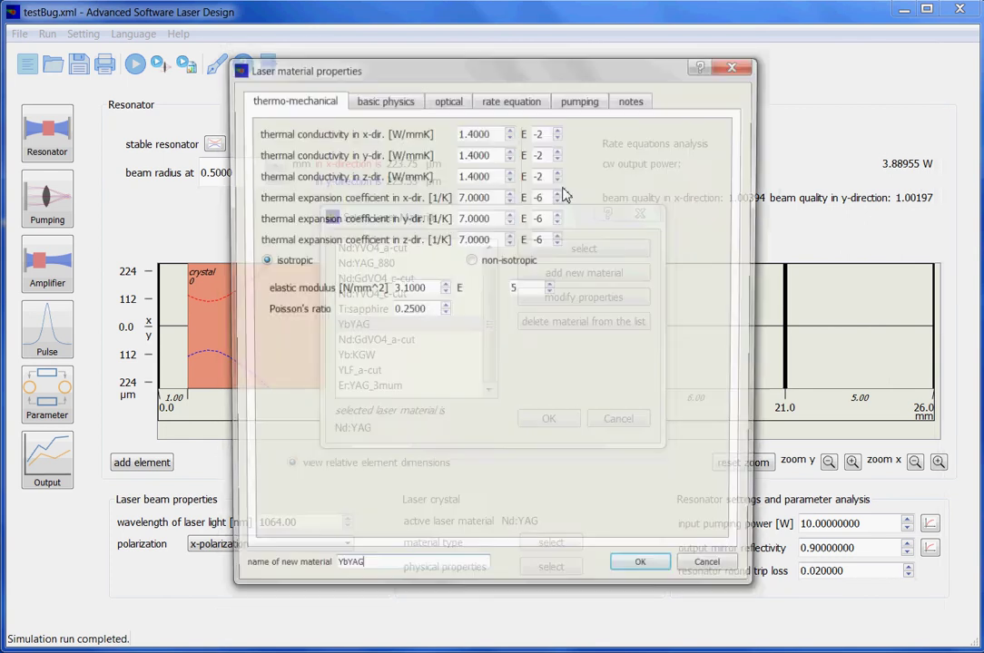
left_click(512, 98)
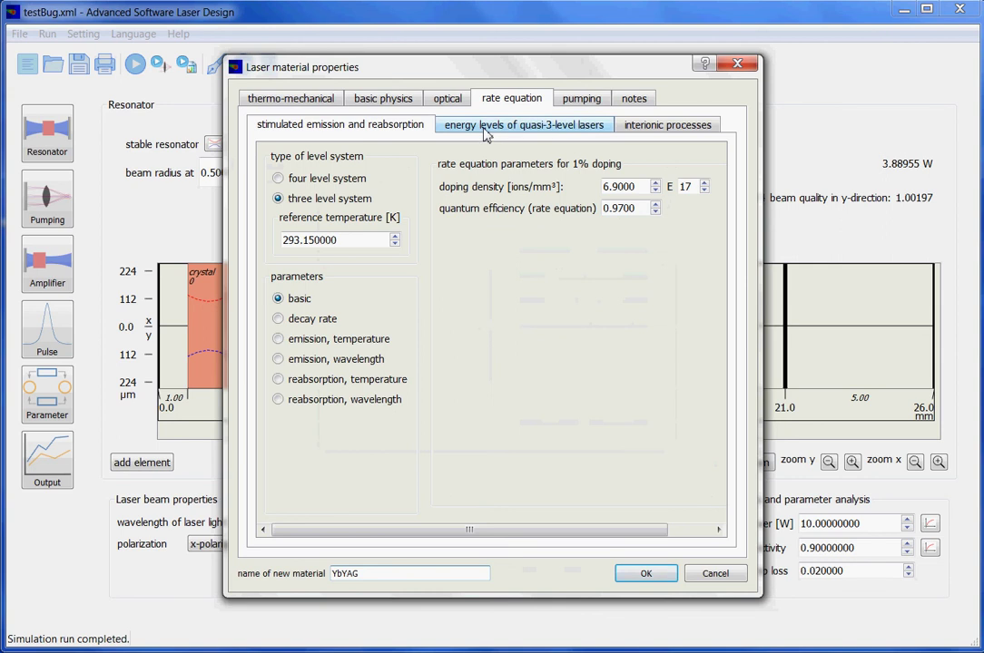
left_click(490, 127)
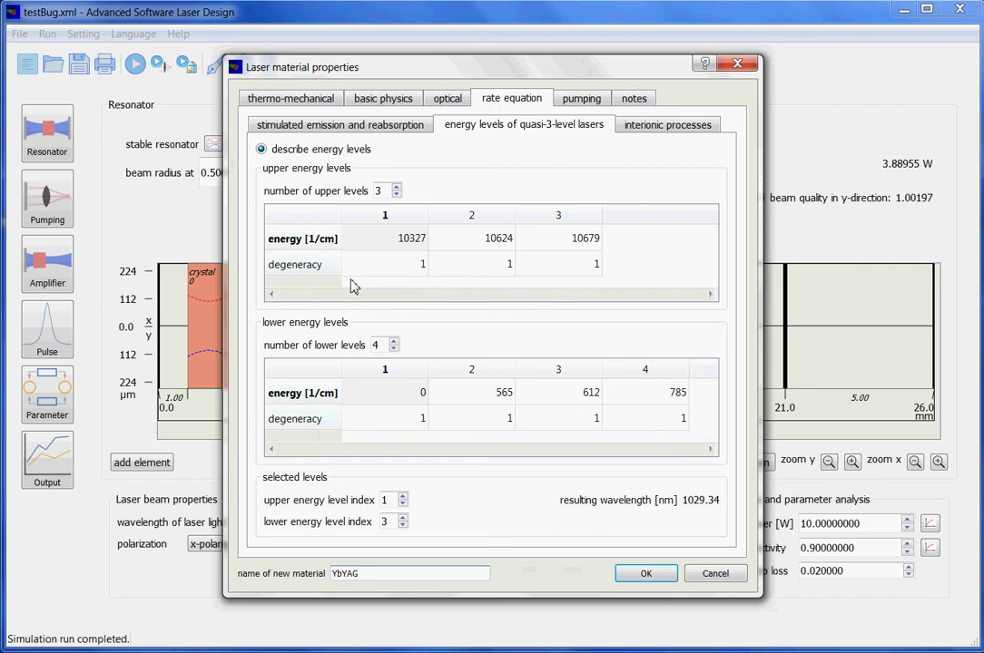
View YbYAG's temperature-dependent emission and its reabsorption by wavelength and temperature, and close its properties without changes
left_click(354, 130)
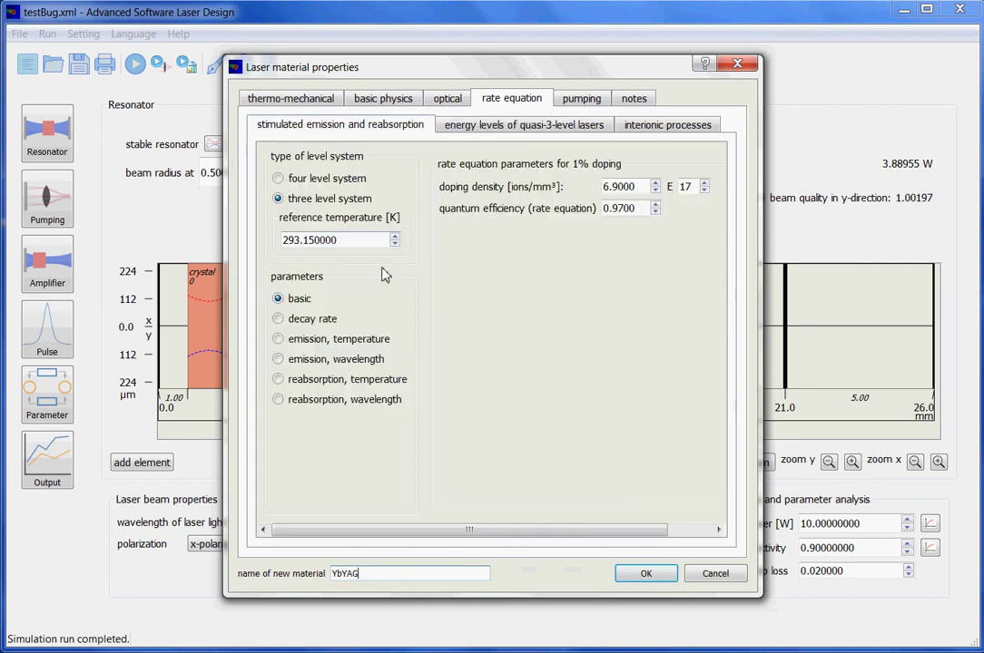
left_click(327, 339)
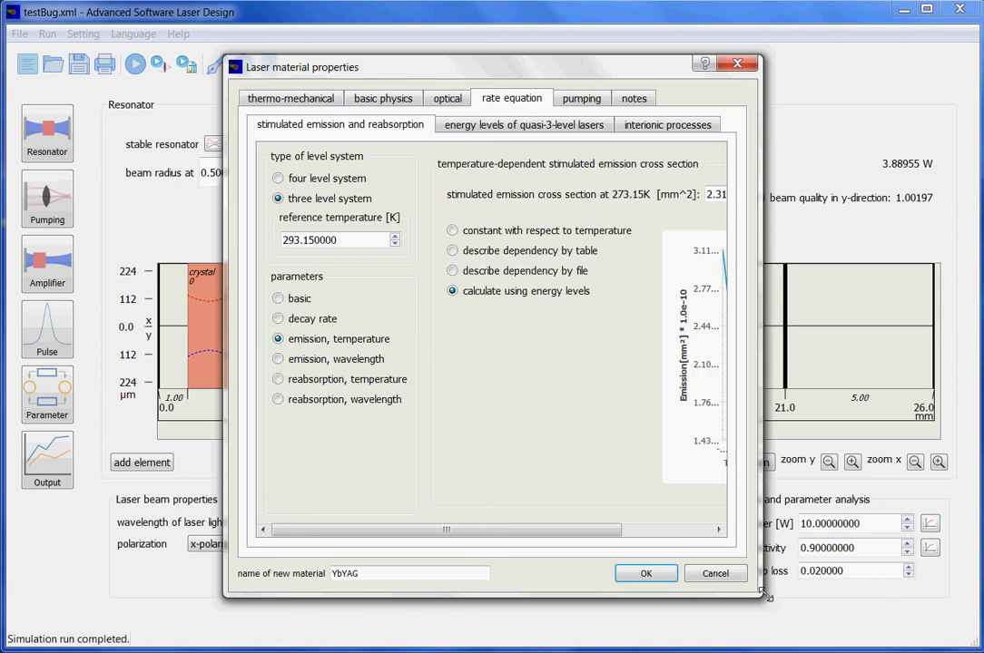
left_click_drag(762, 599, 926, 602)
left_click_drag(476, 68, 338, 66)
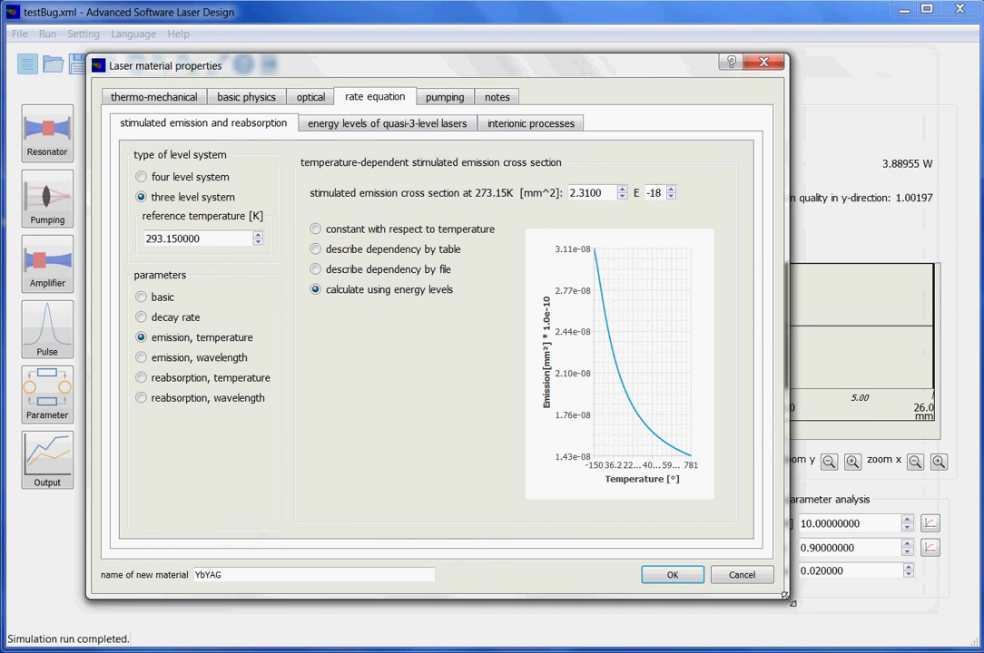
left_click(175, 399)
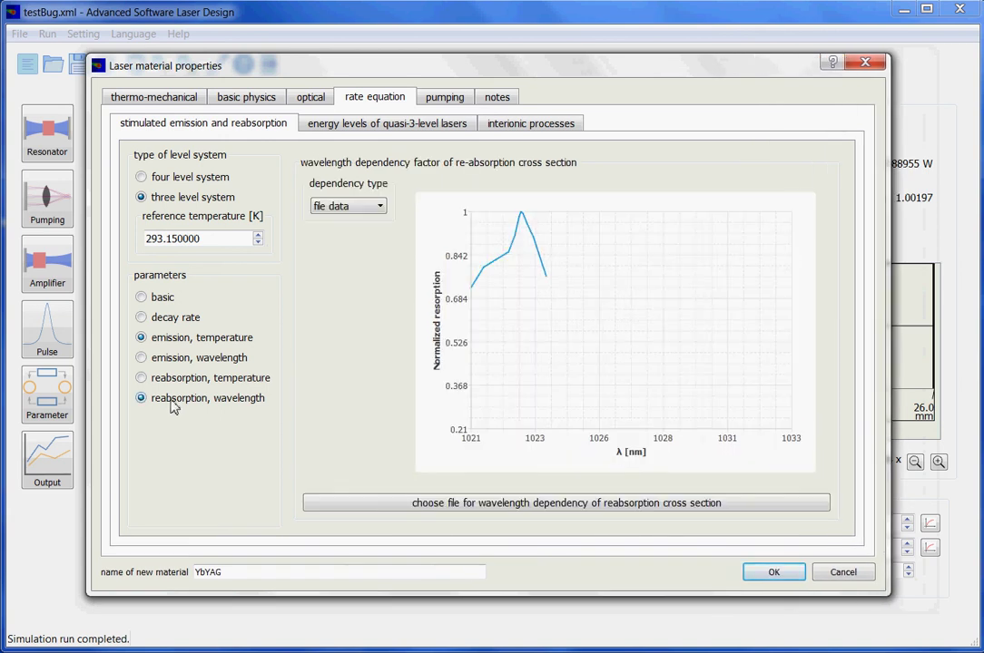
left_click(174, 378)
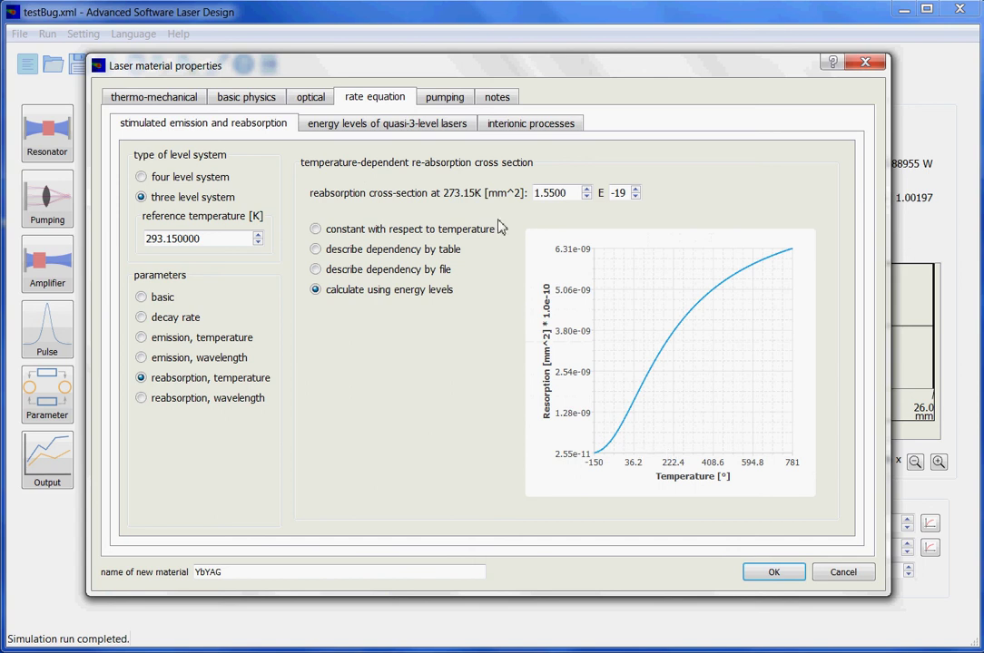
left_click(842, 572)
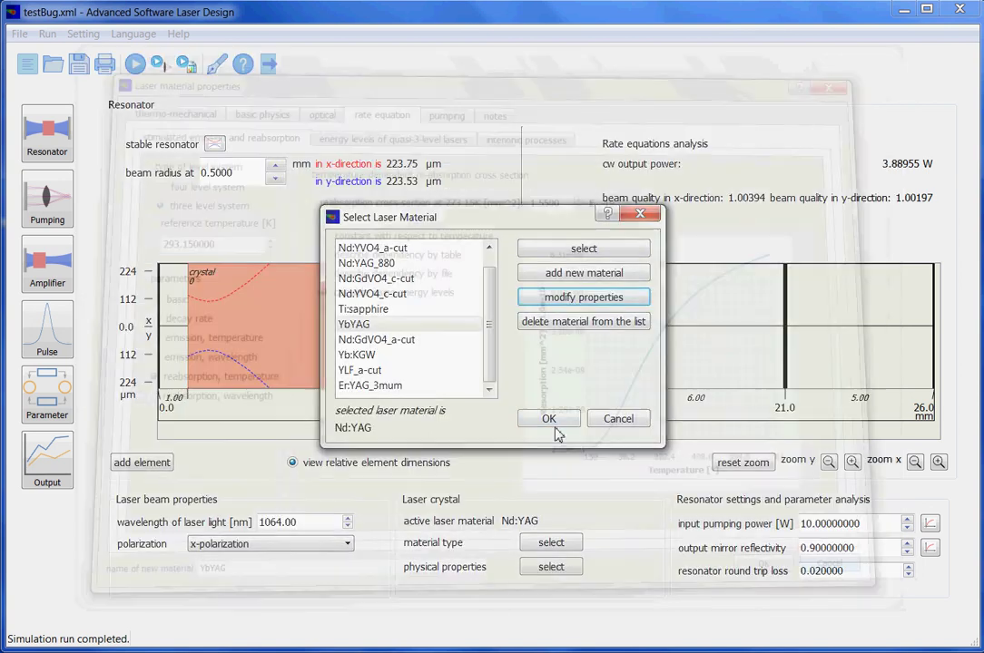
Open Nd:YAG's material properties and view the interionic processes in its rate equation system
left_click(495, 316)
left_click_drag(494, 315, 402, 245)
left_click(402, 246)
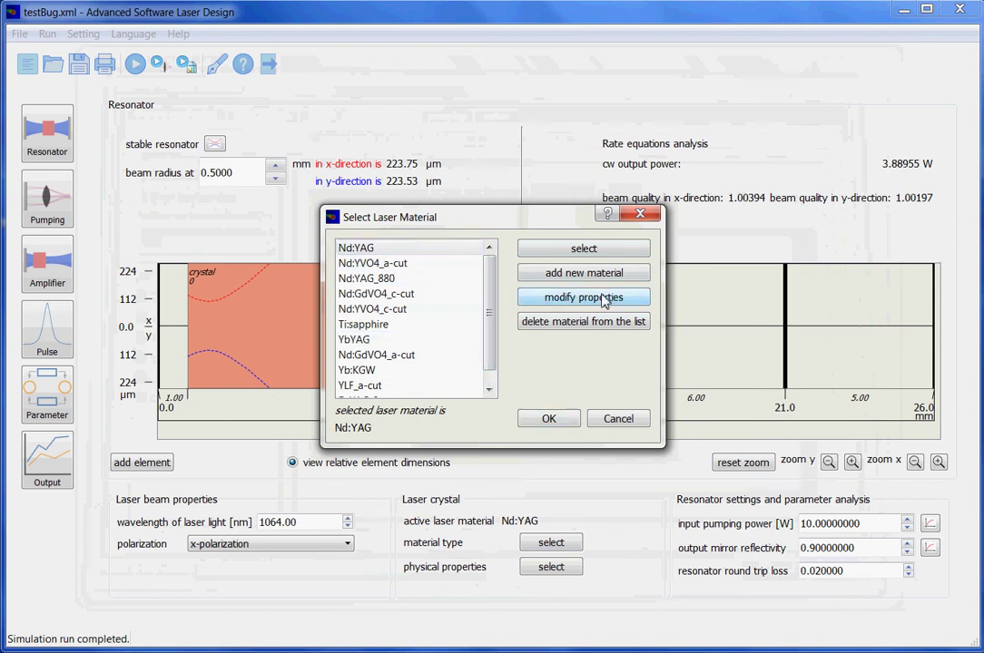
left_click(589, 300)
left_click(517, 97)
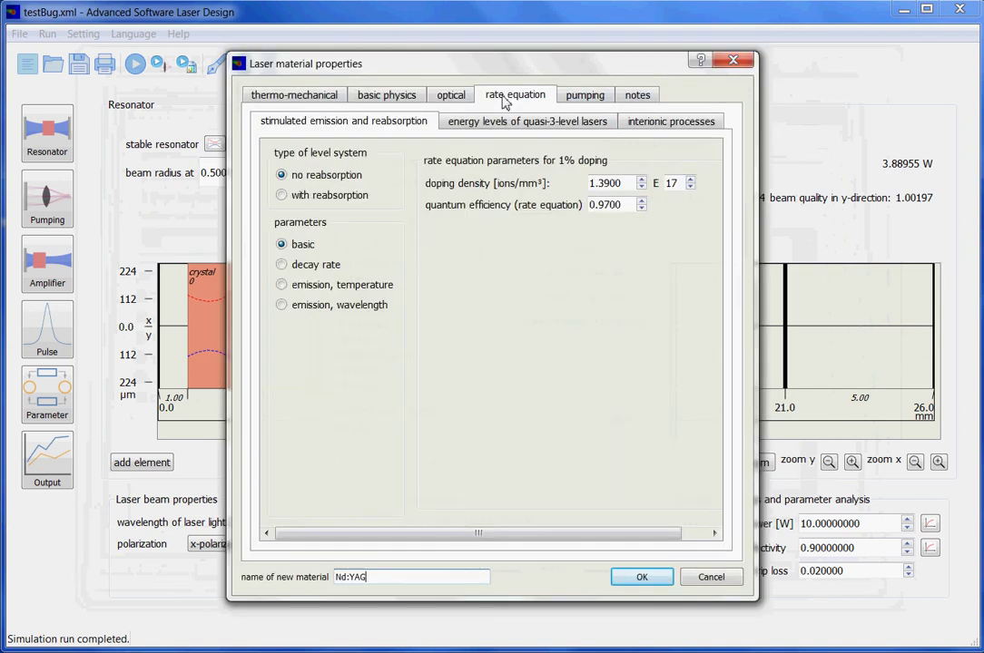
left_click(652, 127)
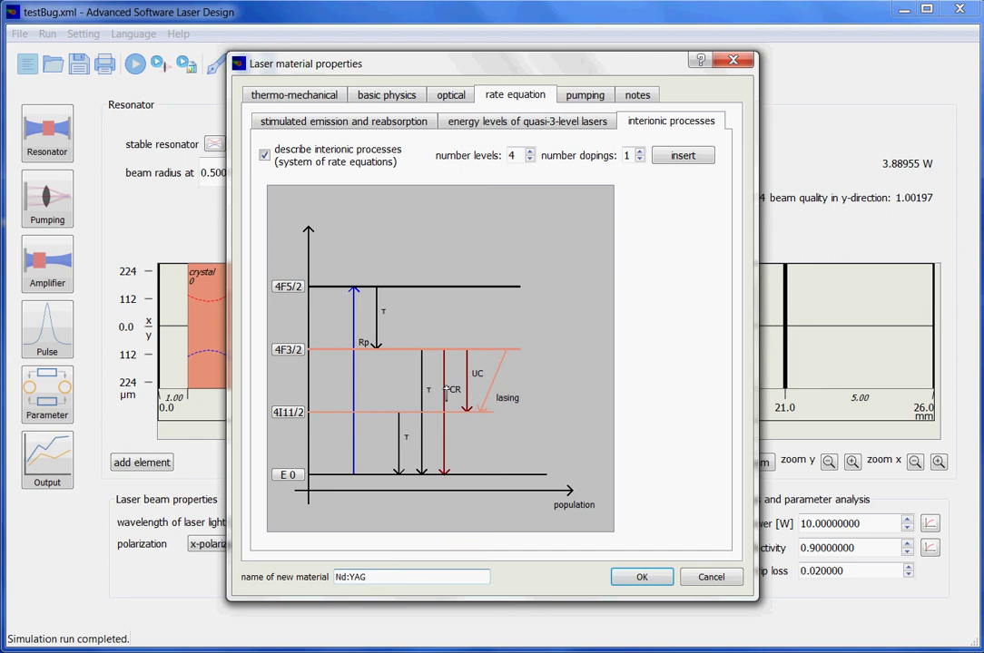
Try raising Nd:YAG's interionic process scheme to 7 levels and 3 dopings
left_click(530, 151)
left_click(530, 151)
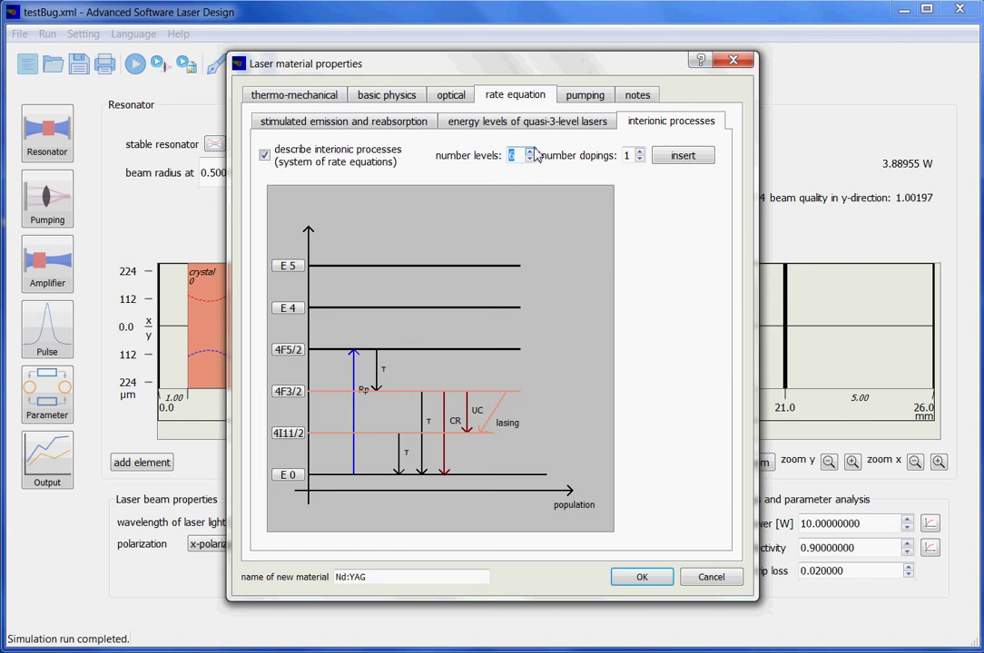
left_click(640, 151)
left_click(640, 152)
left_click(530, 151)
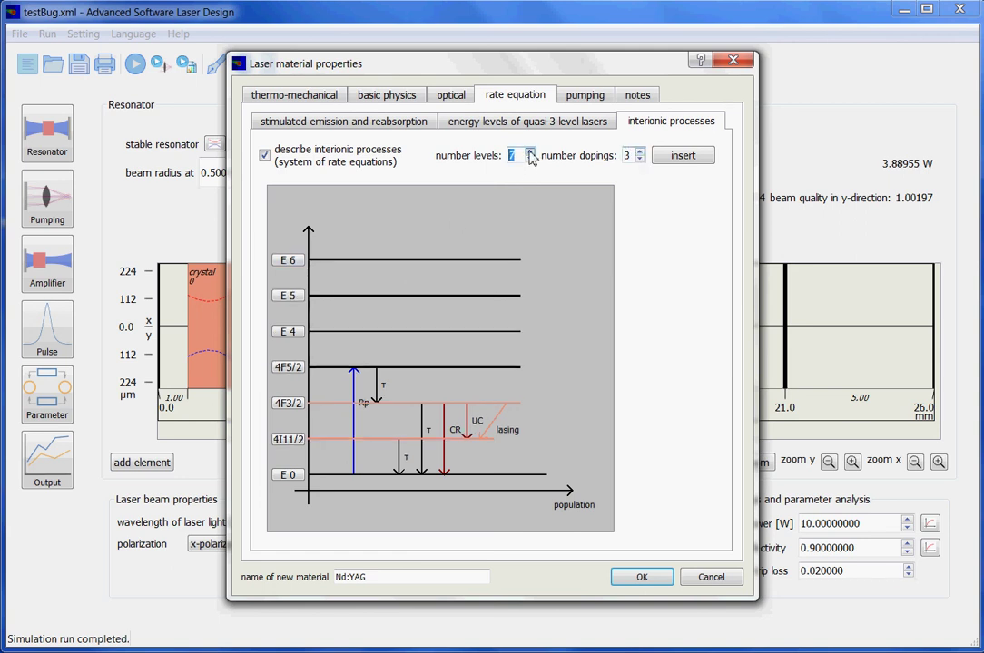
Try assigning level E 5 to the ddd doping, with doping name Tm and level name 1 Tm
left_click(295, 302)
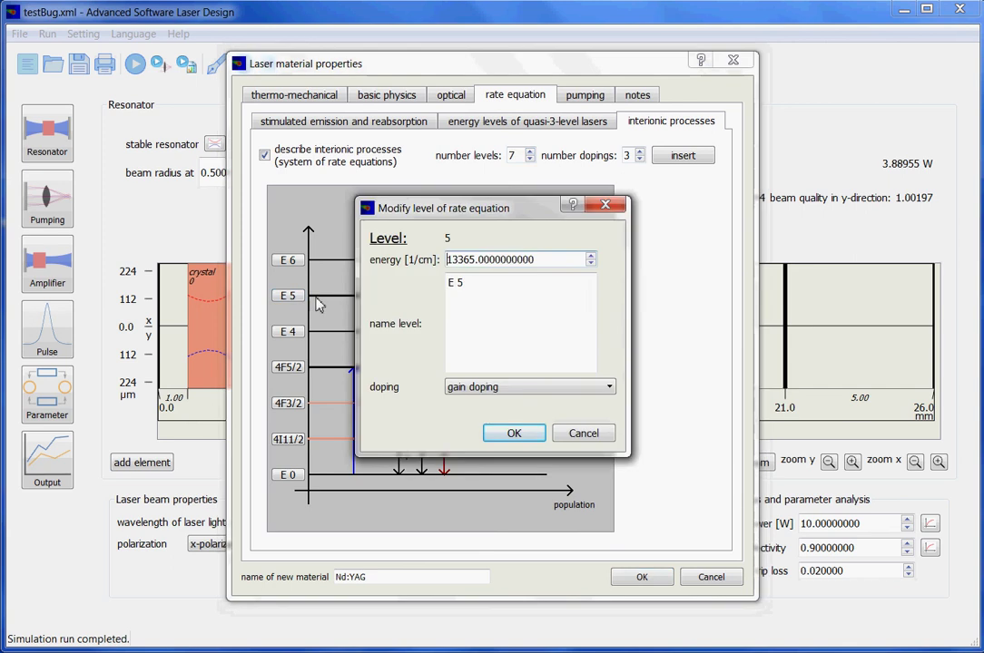
left_click(498, 390)
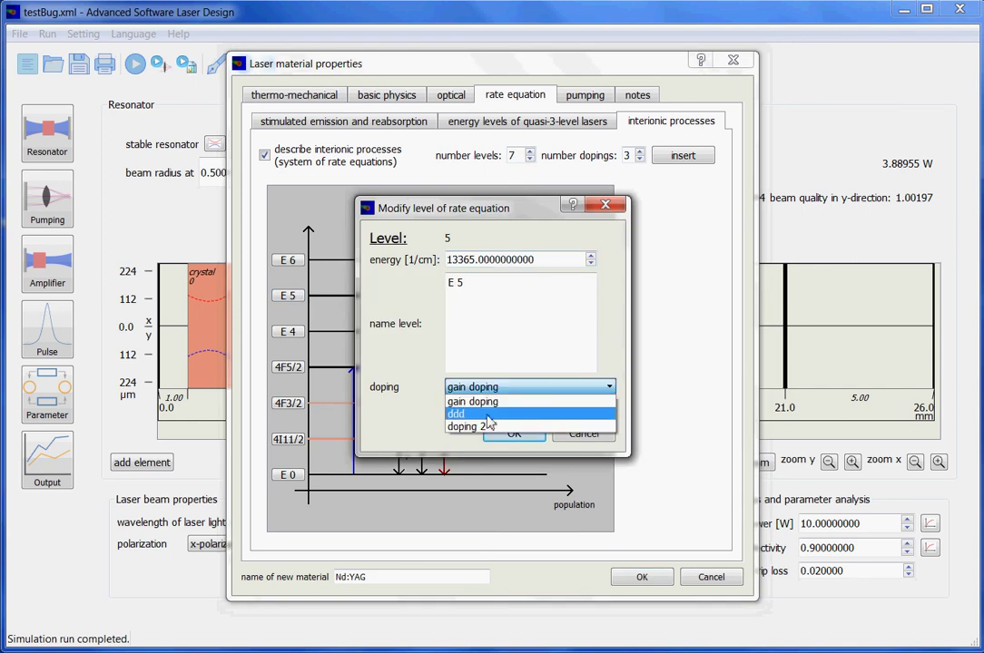
left_click(488, 422)
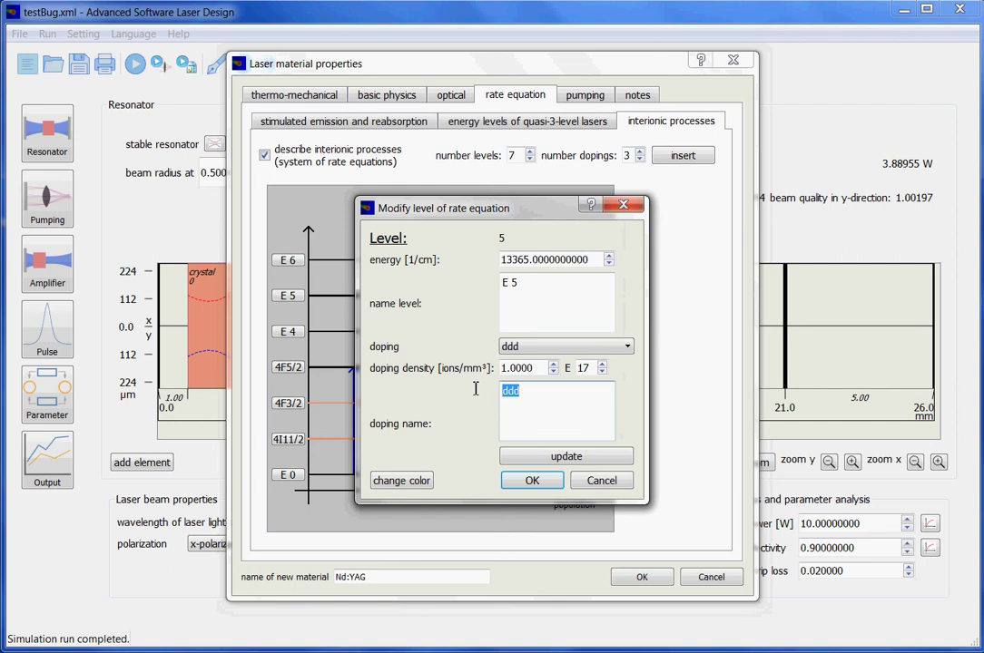
type("Tm")
left_click_drag(524, 283, 495, 282)
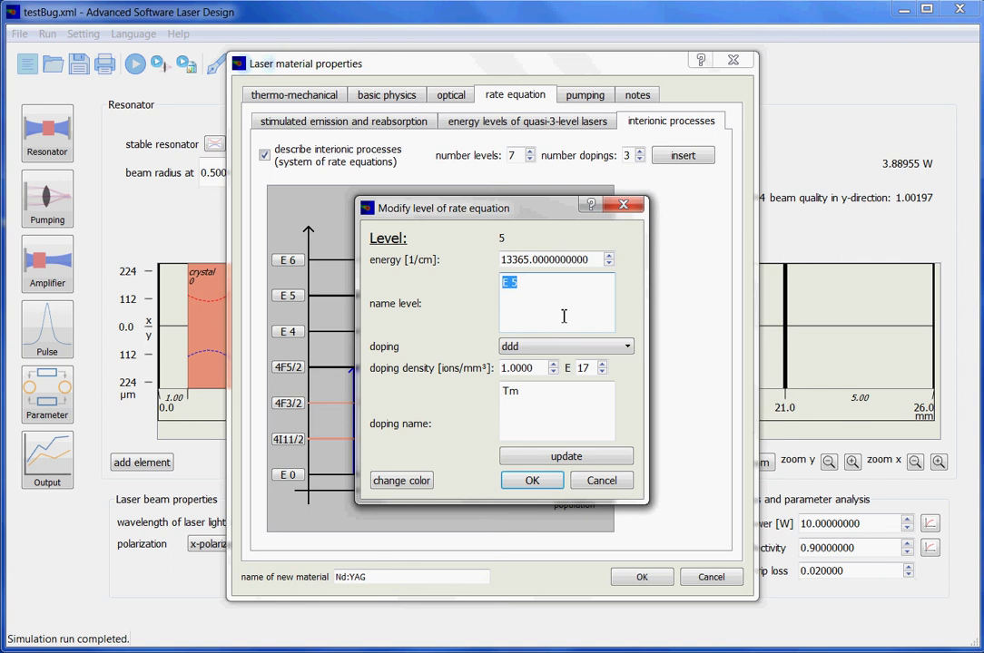
type("E")
key("BackSpace")
type("1 Tm")
left_click(544, 483)
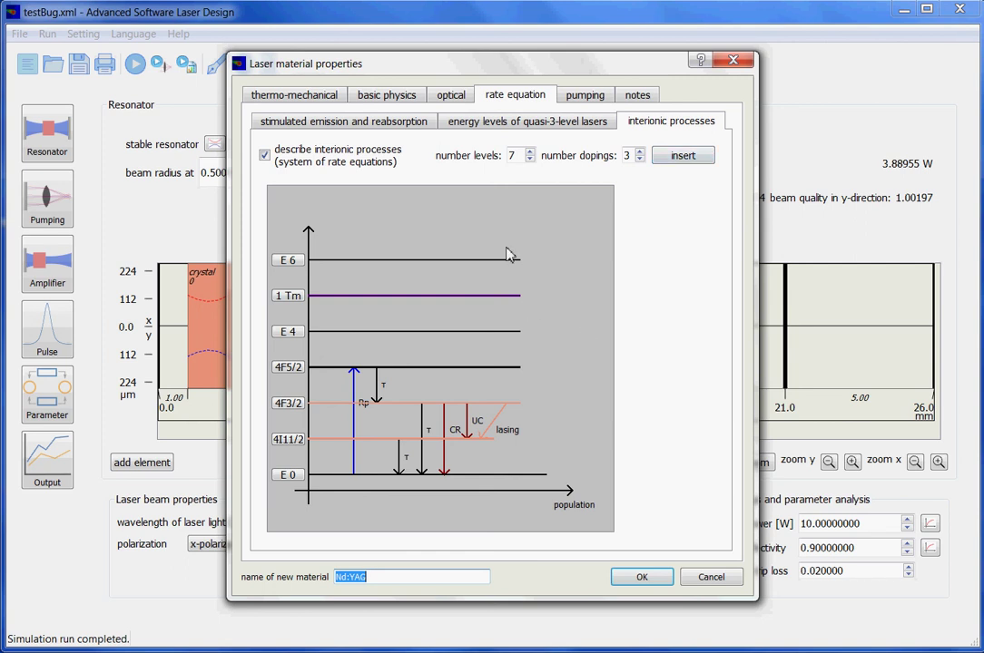
Look over the process types for a new rate equation term without adding one, and discard the changes to Nd:YAG
left_click(691, 157)
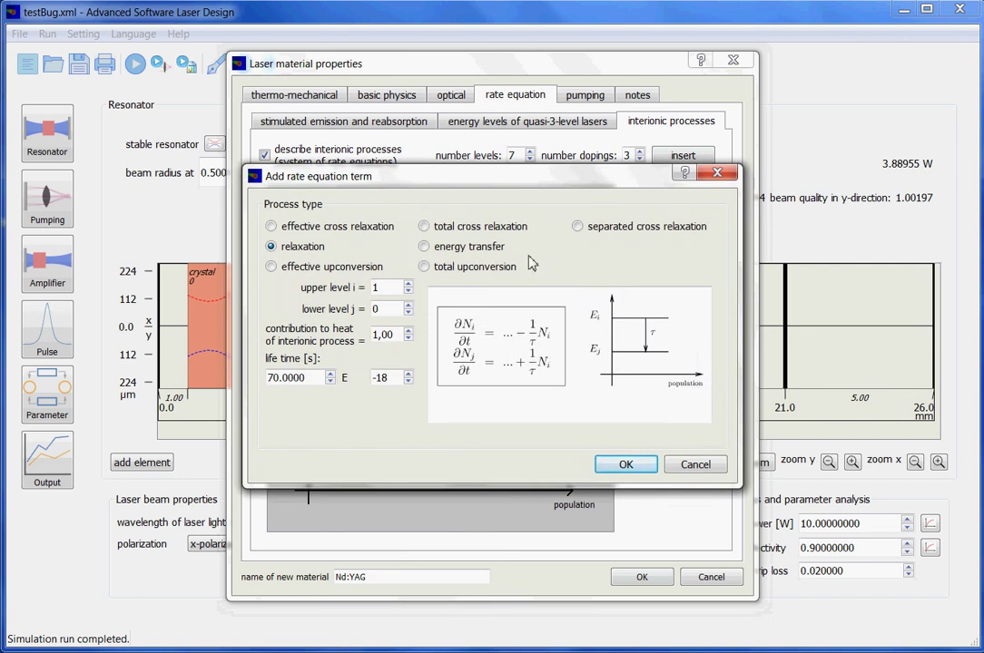
left_click_drag(512, 184, 578, 182)
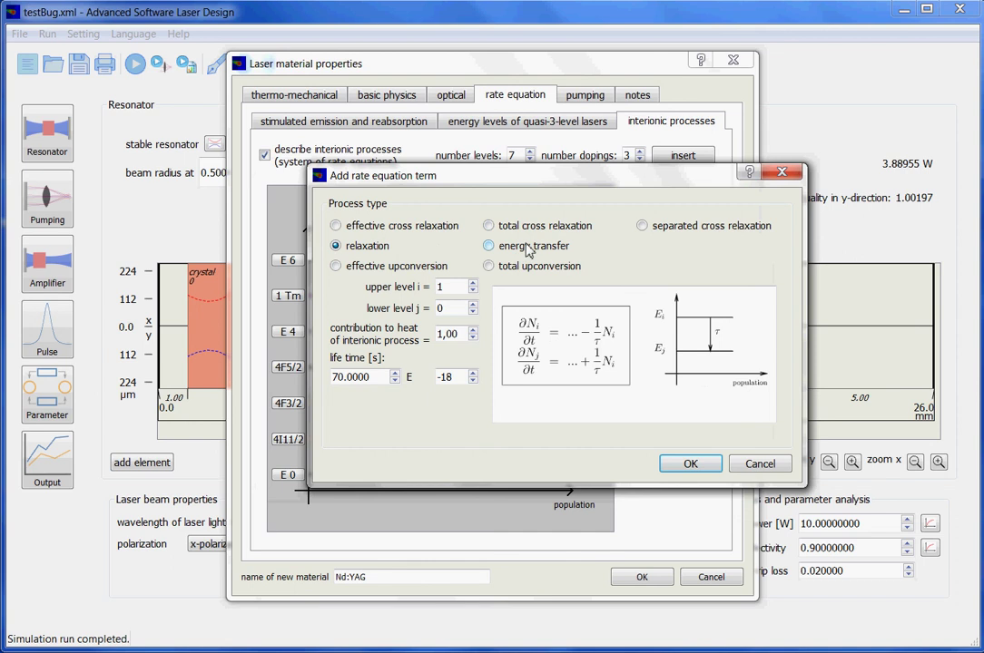
left_click(760, 464)
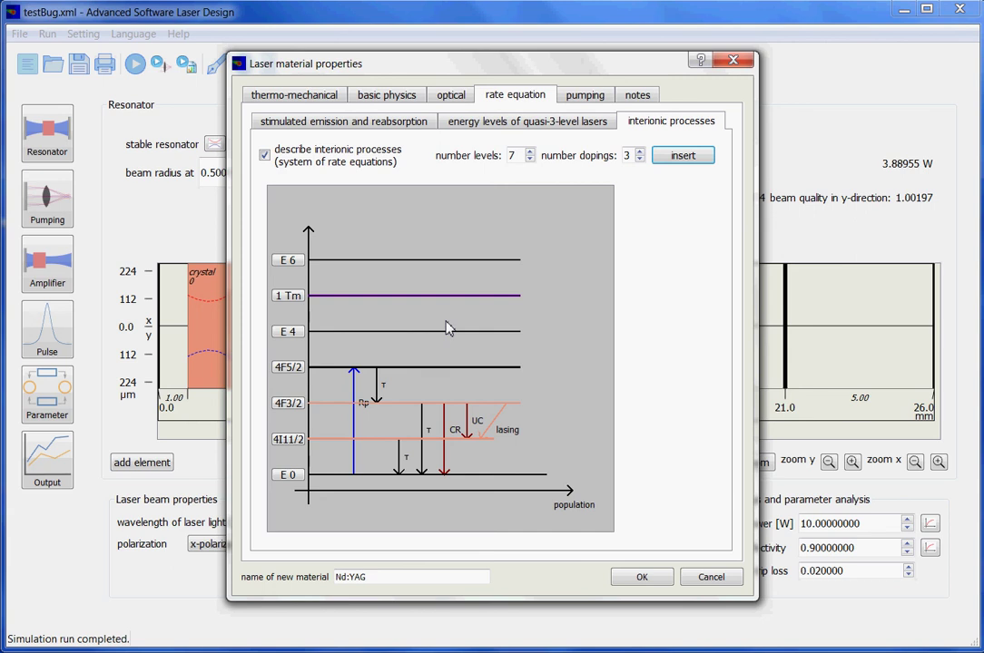
left_click(701, 579)
View the interionic processes of Er:YAG_3mum and close its material properties without changes
scroll(463, 352, "down", 1)
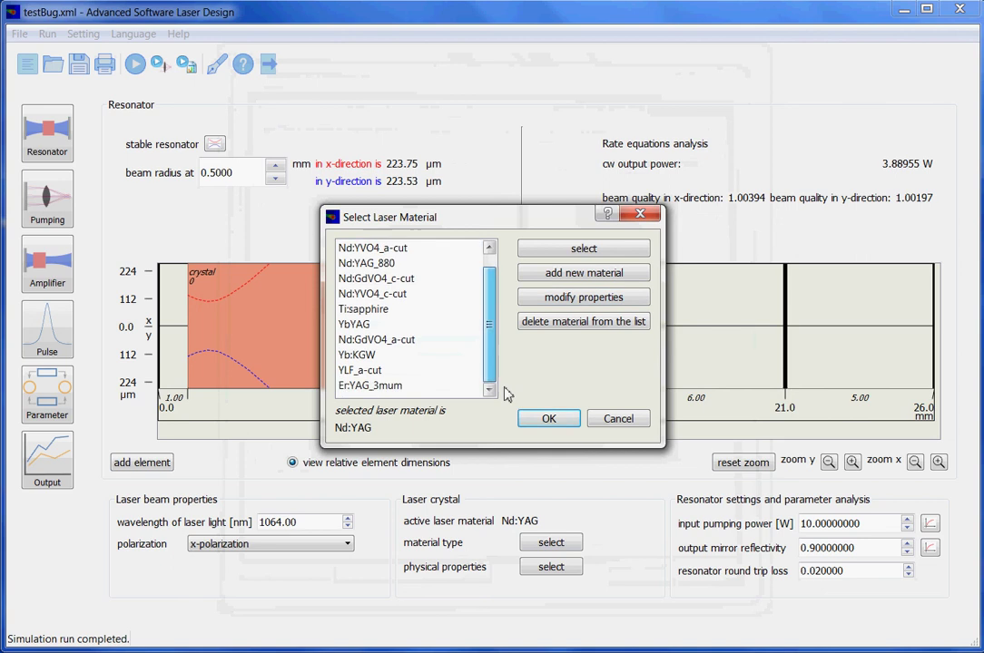
left_click(402, 388)
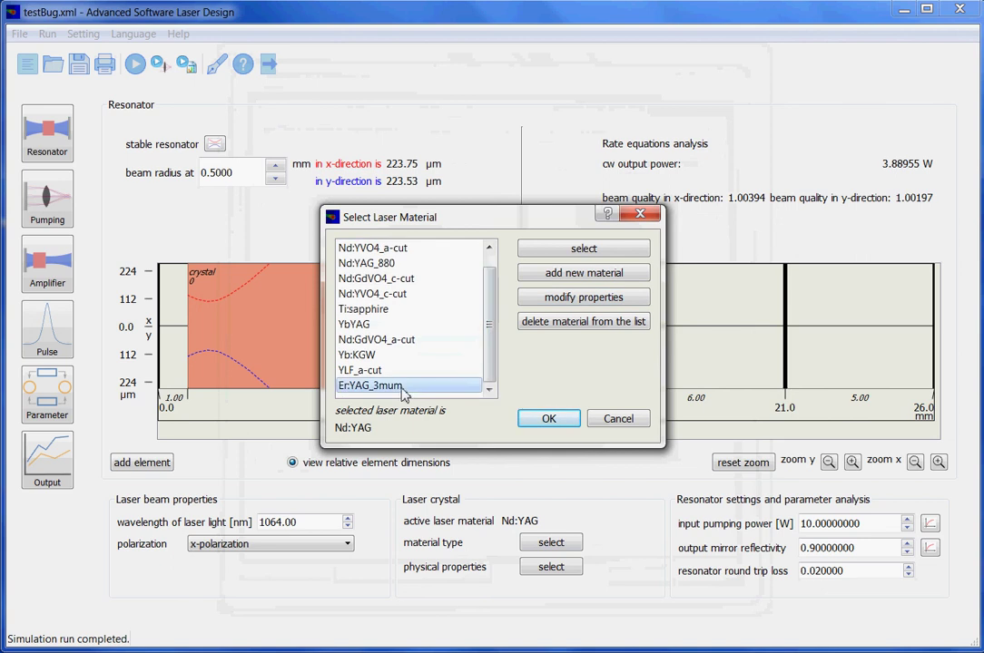
left_click(551, 306)
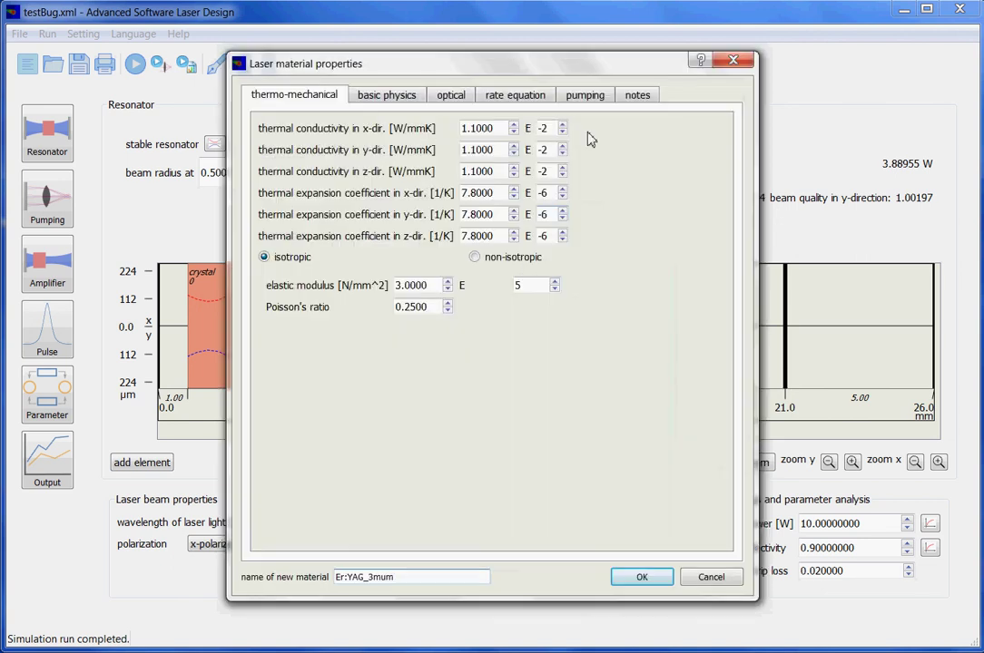
left_click(541, 97)
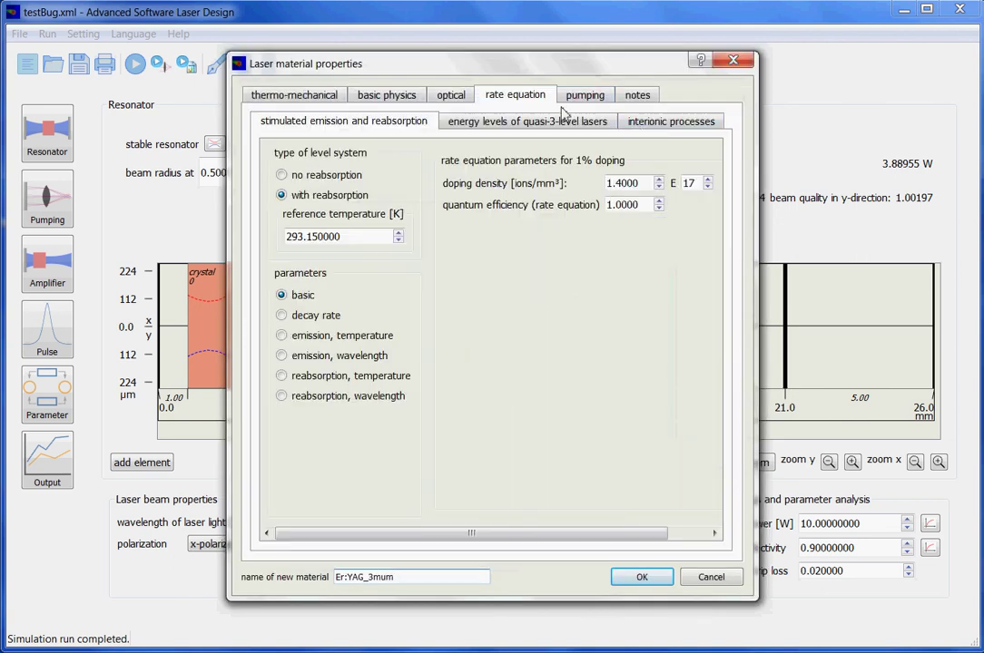
left_click(640, 123)
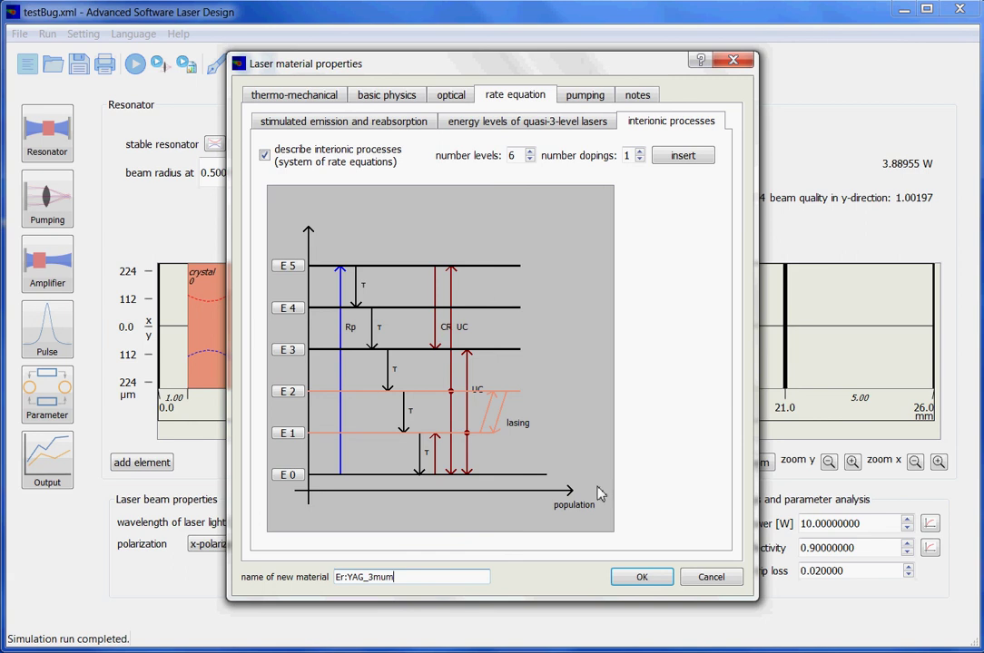
left_click(711, 578)
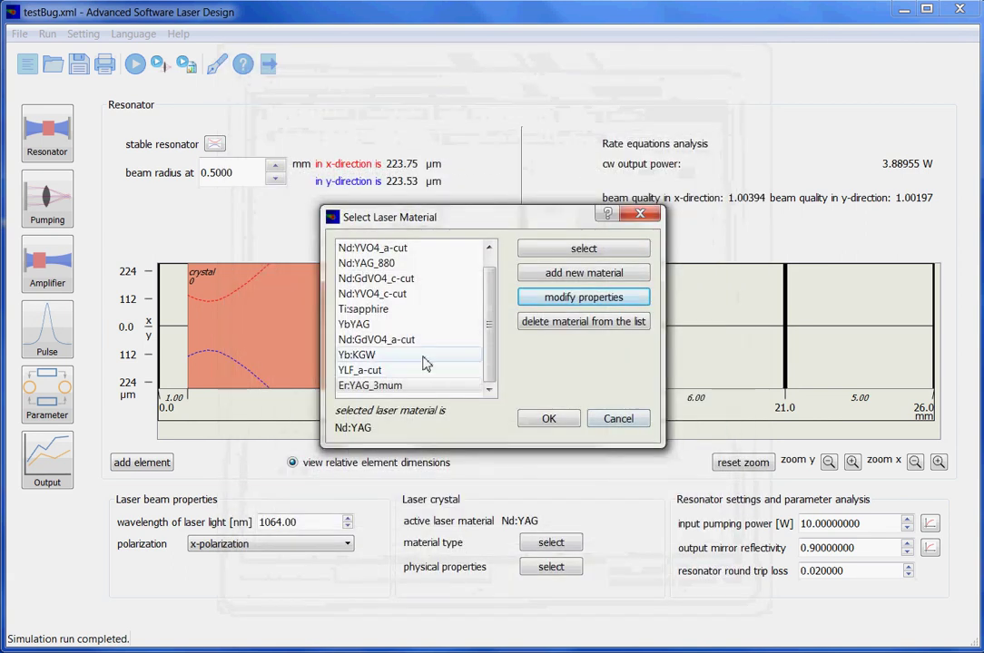
Inspect the effective upconversion term in Nd:GdVO4_a-cut's interionic processes and close its properties without changes
left_click(583, 298)
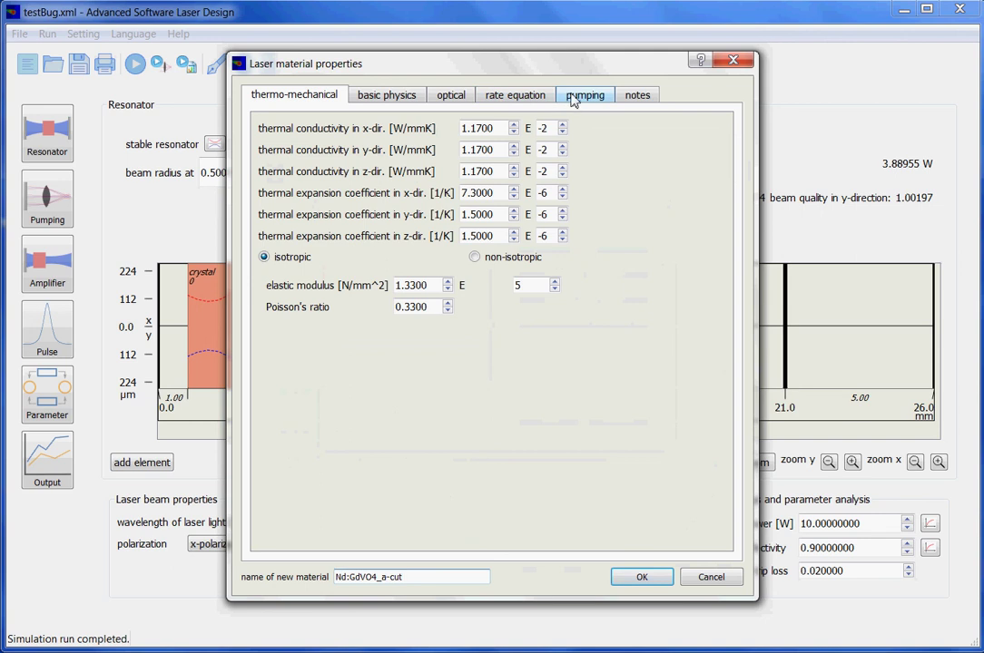
left_click(577, 98)
left_click(544, 96)
left_click(671, 120)
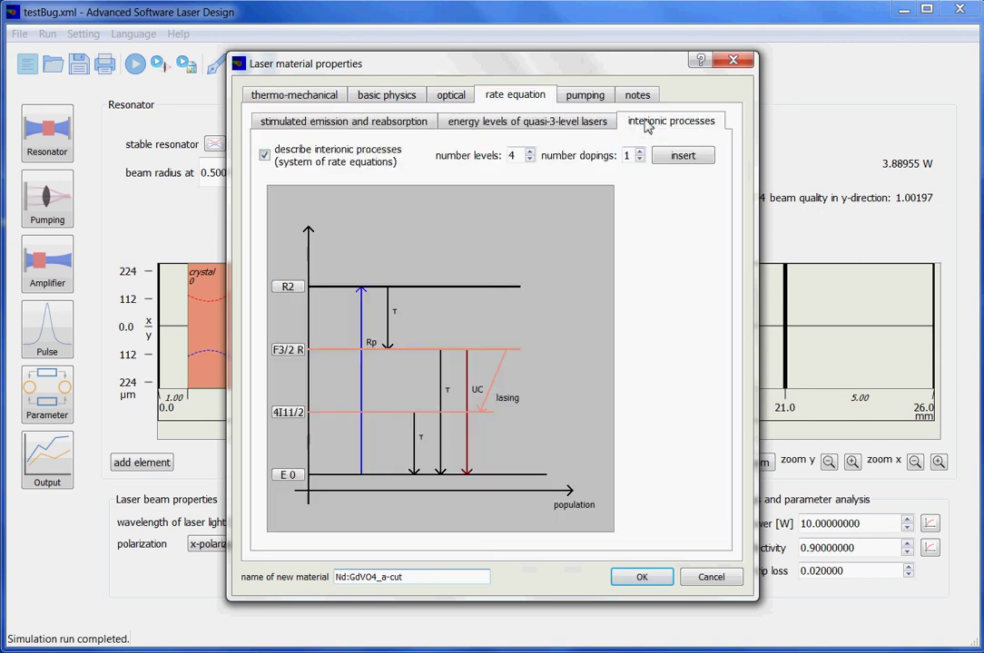
left_click(468, 437)
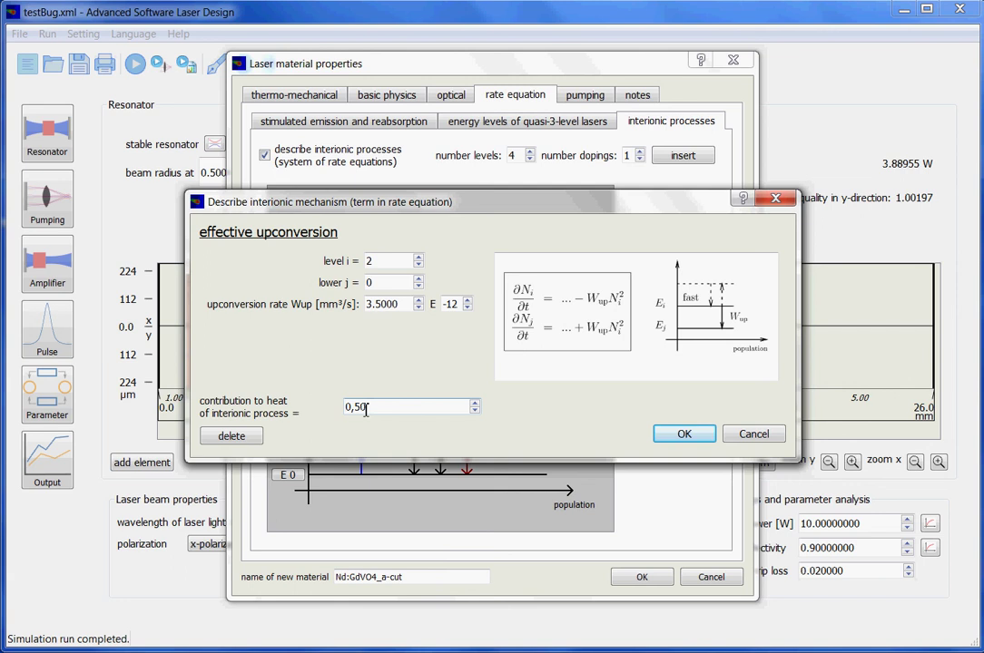
left_click(753, 434)
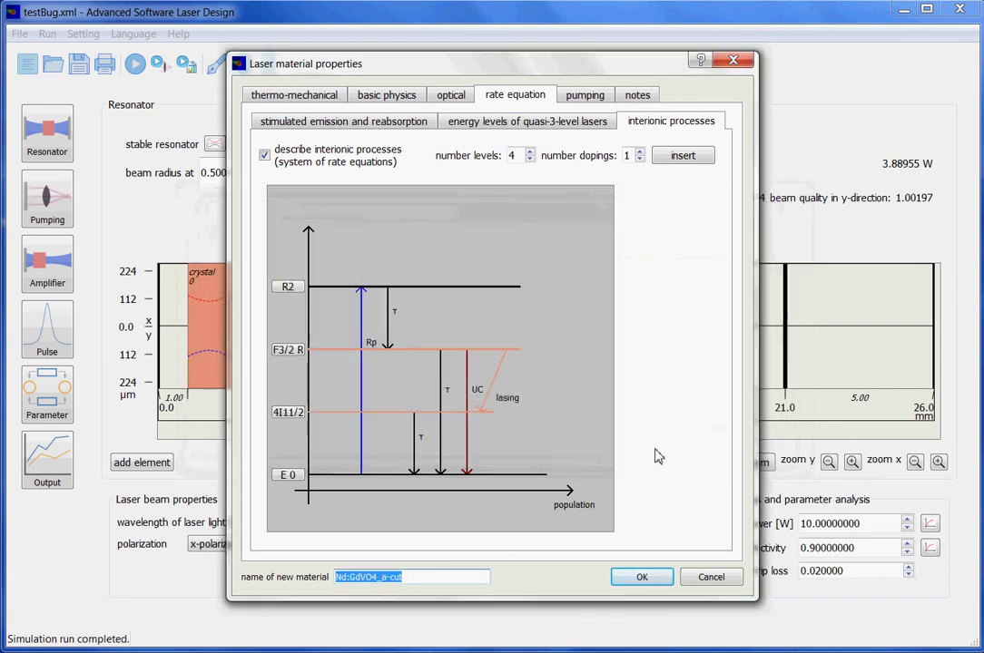
left_click(712, 578)
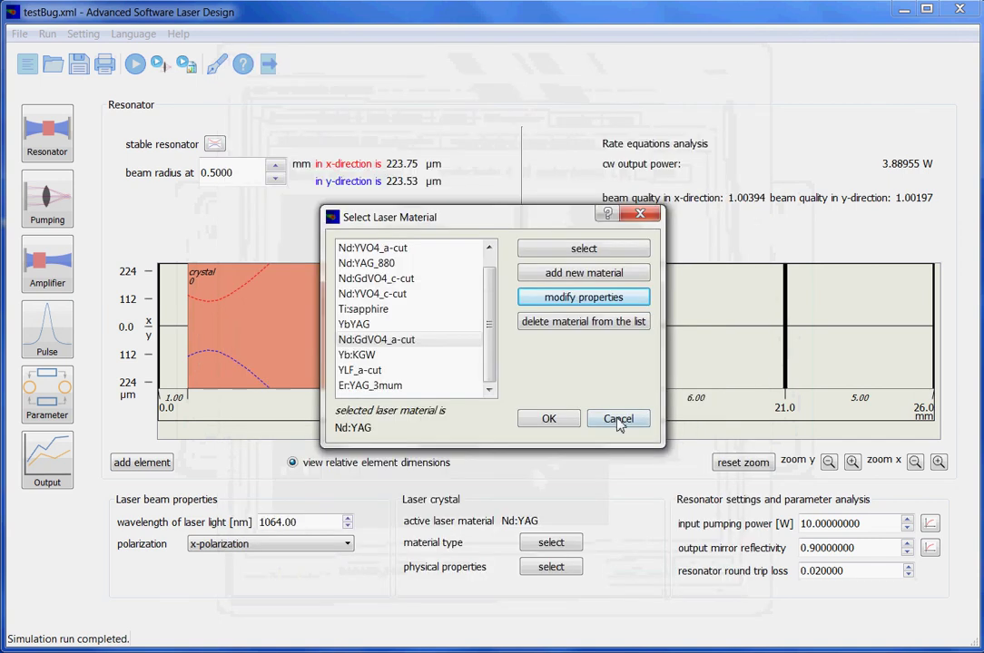